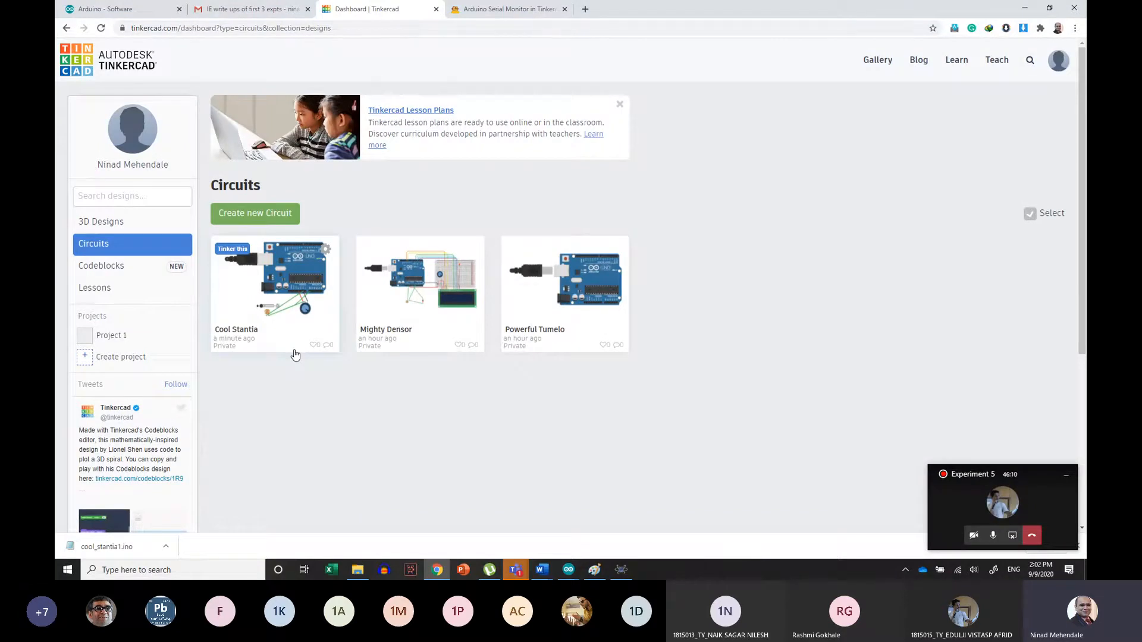
# Switch to the Paint sketch and delete the 16x2 display block with its connecting lines from the circuit drawing
pyautogui.click(594, 570)
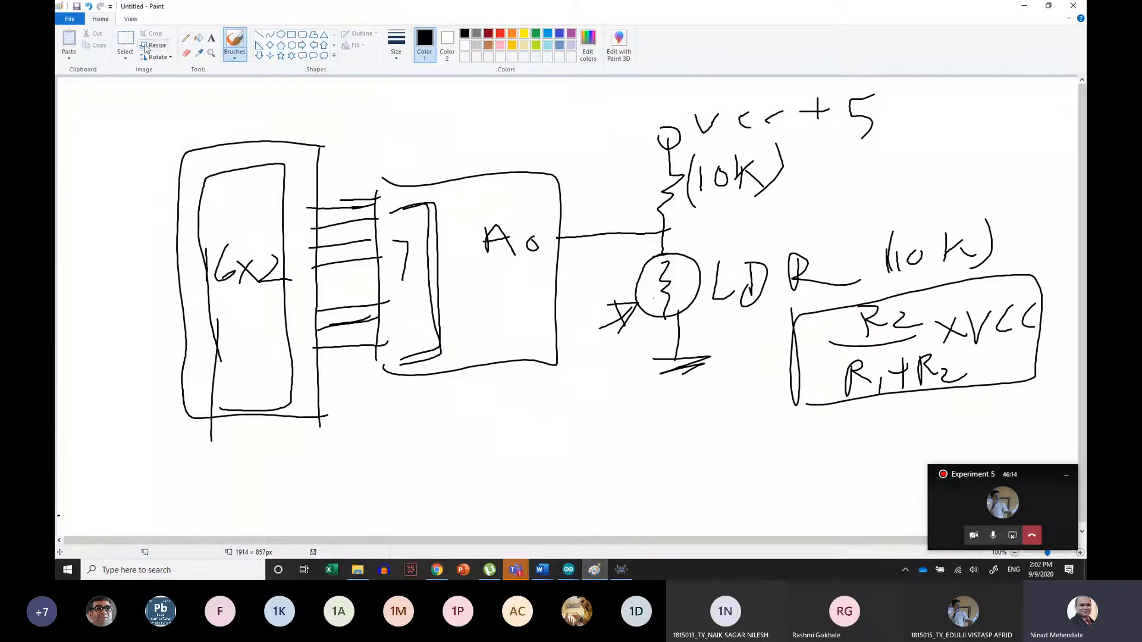
pyautogui.click(125, 42)
pyautogui.moveTo(143, 117); pyautogui.dragTo(405, 489)
pyautogui.press('Delete')
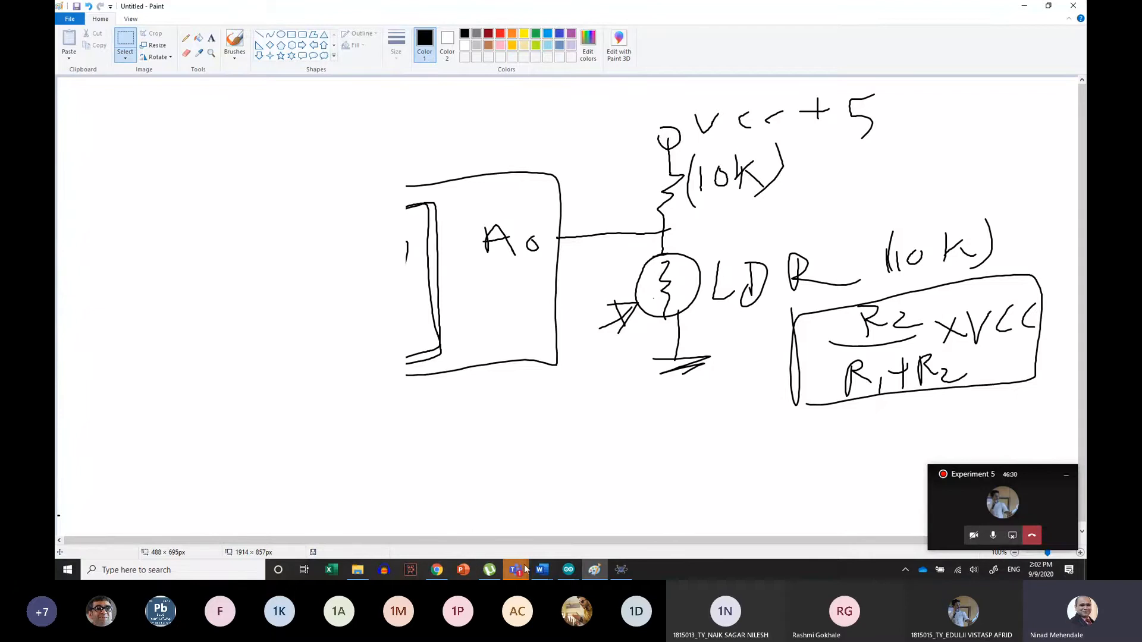
# In the Word document Experiment 5.docx, add the bullet "Create login" after the Tinkercad link under Stepwise Procedure
pyautogui.click(541, 569)
pyautogui.click(604, 524)
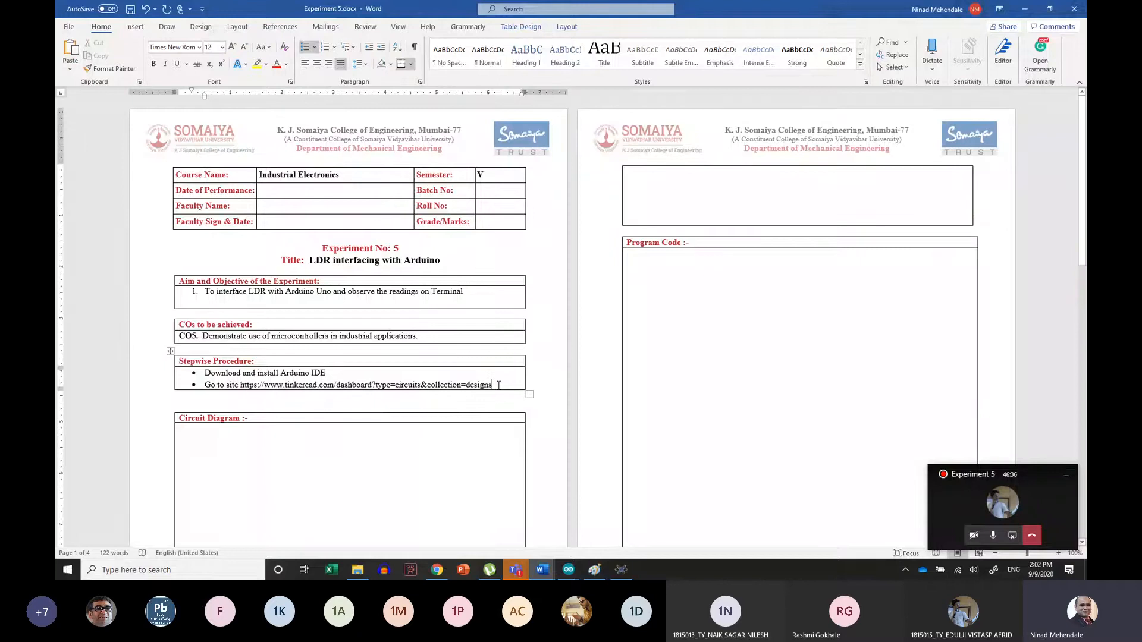
pyautogui.press('Return')
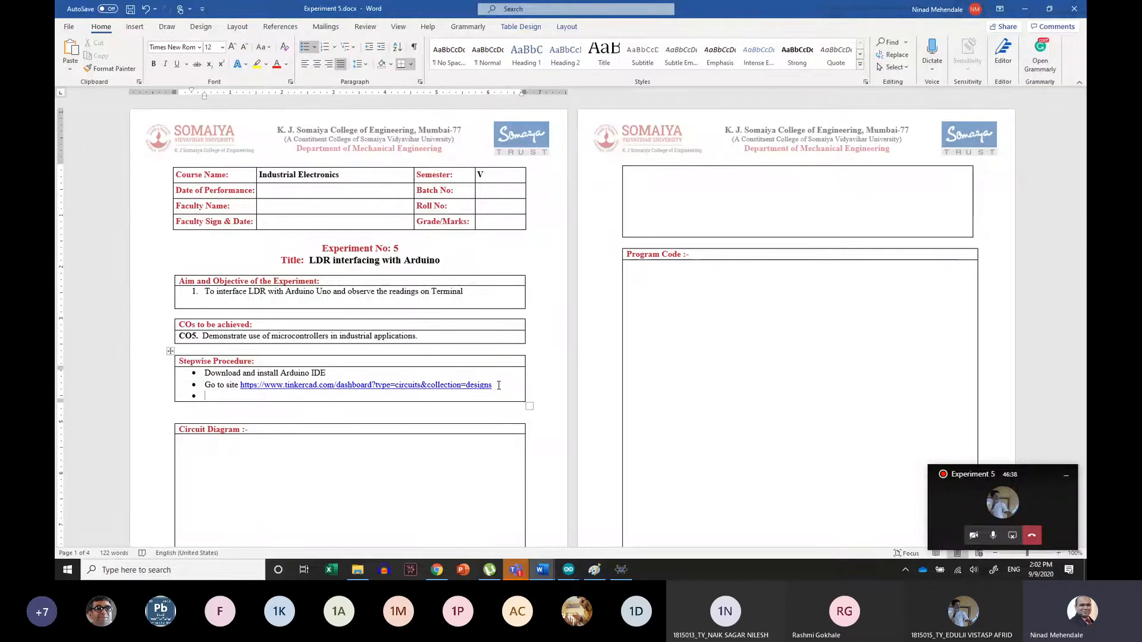
pyautogui.write('Create login')
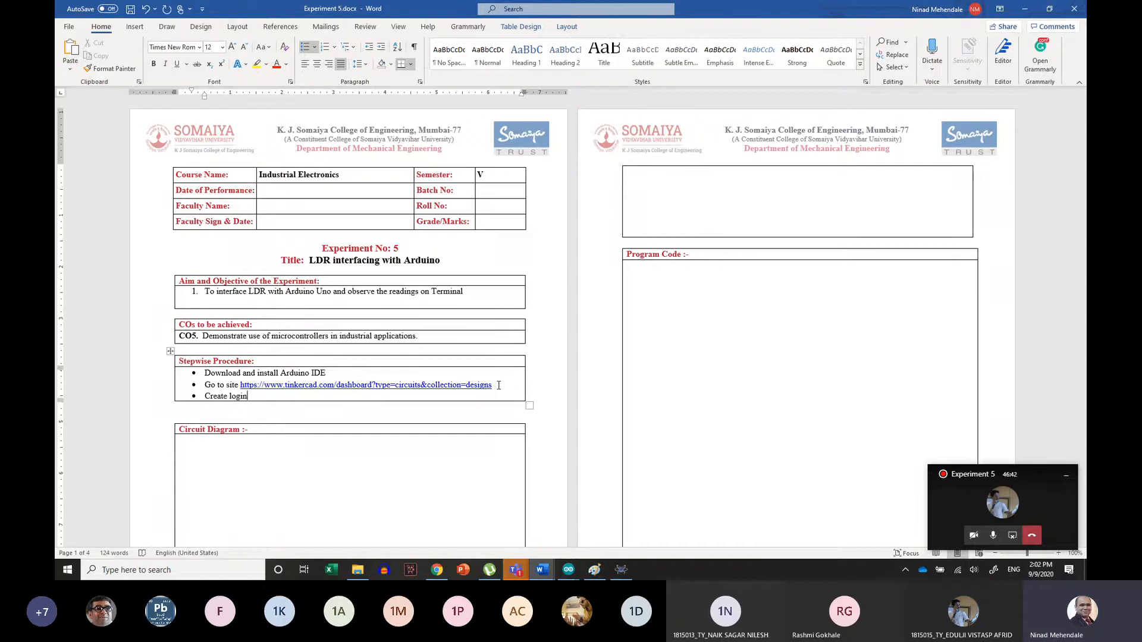
pyautogui.press('Return')
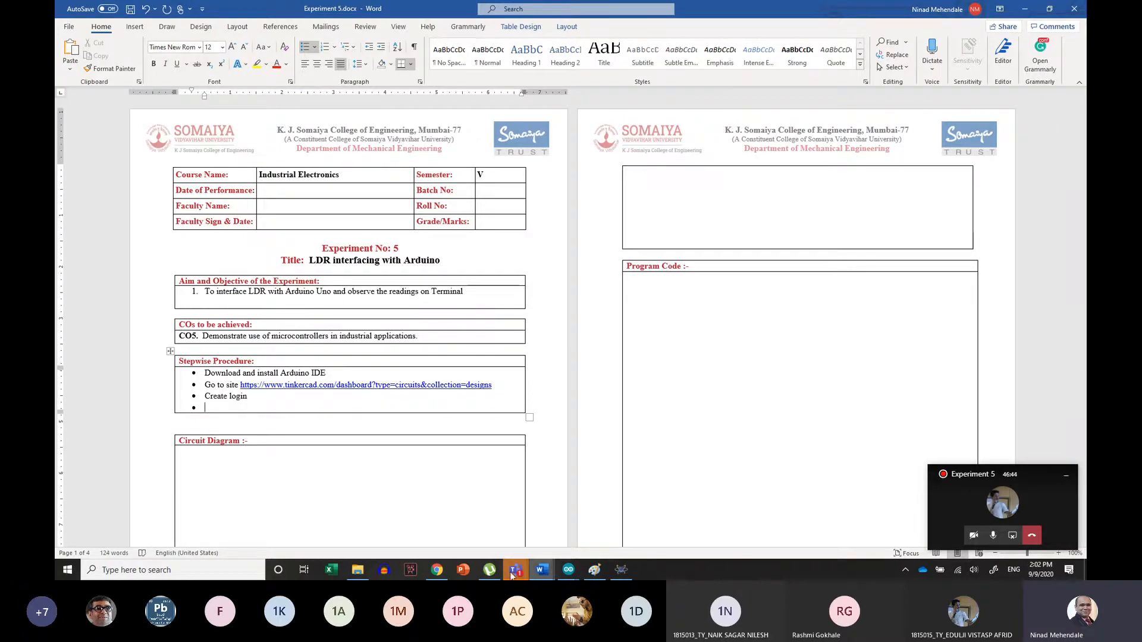
# Switch to the Tinkercad dashboard in Chrome and create a new circuit
pyautogui.click(437, 570)
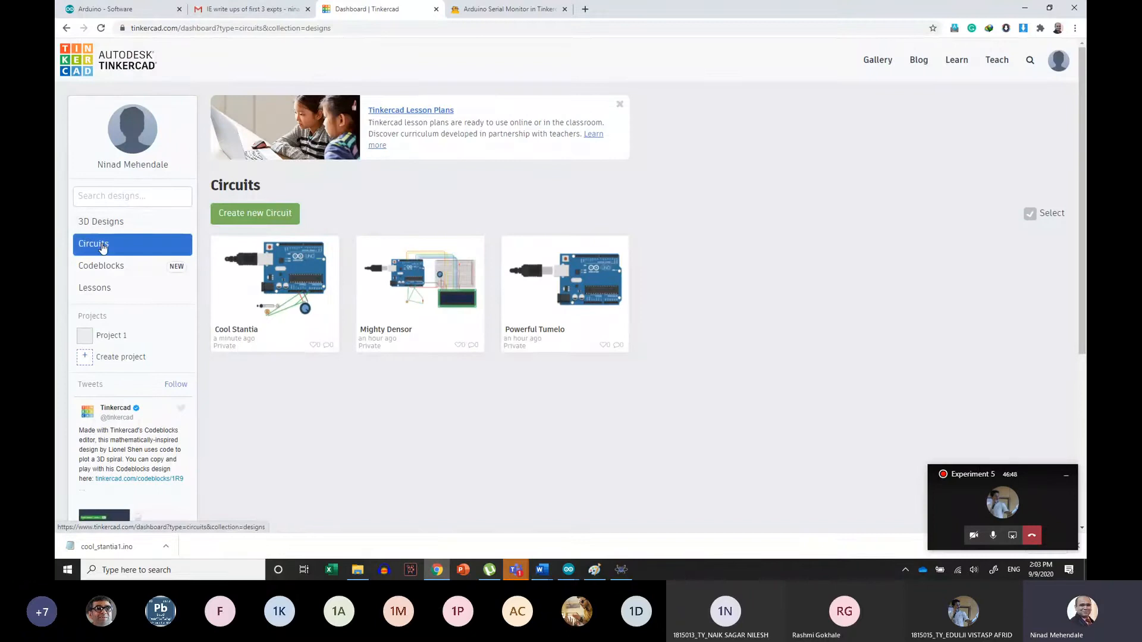
pyautogui.click(241, 211)
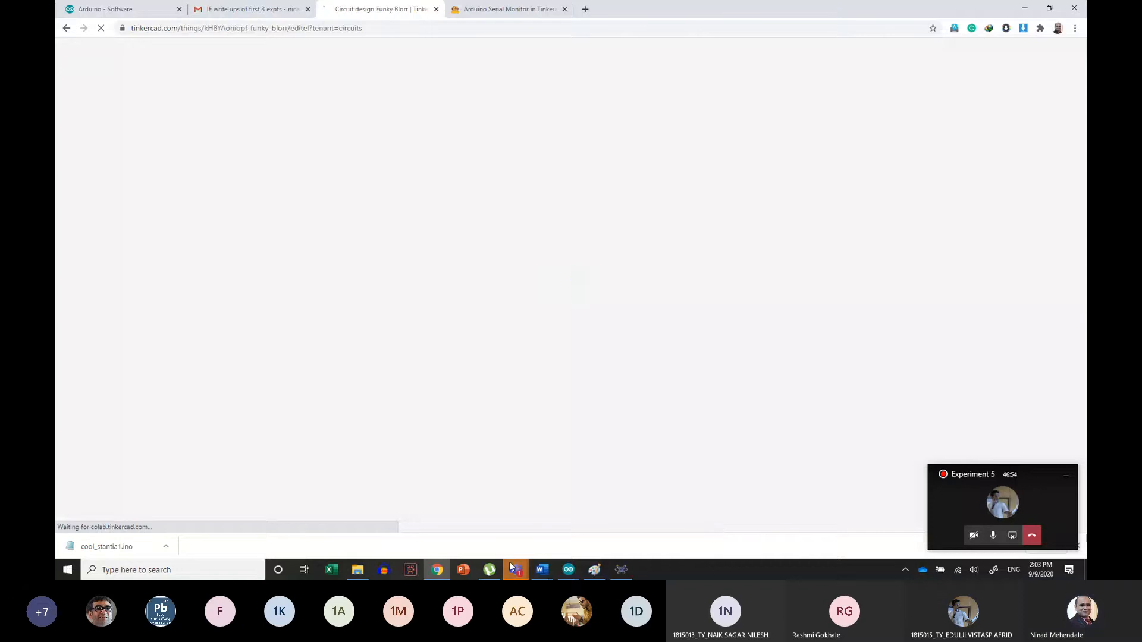
# Back in Experiment 5.docx in Word, add the procedure bullet "Select circuit and create new circuit" and start another bullet
pyautogui.moveTo(542, 569)
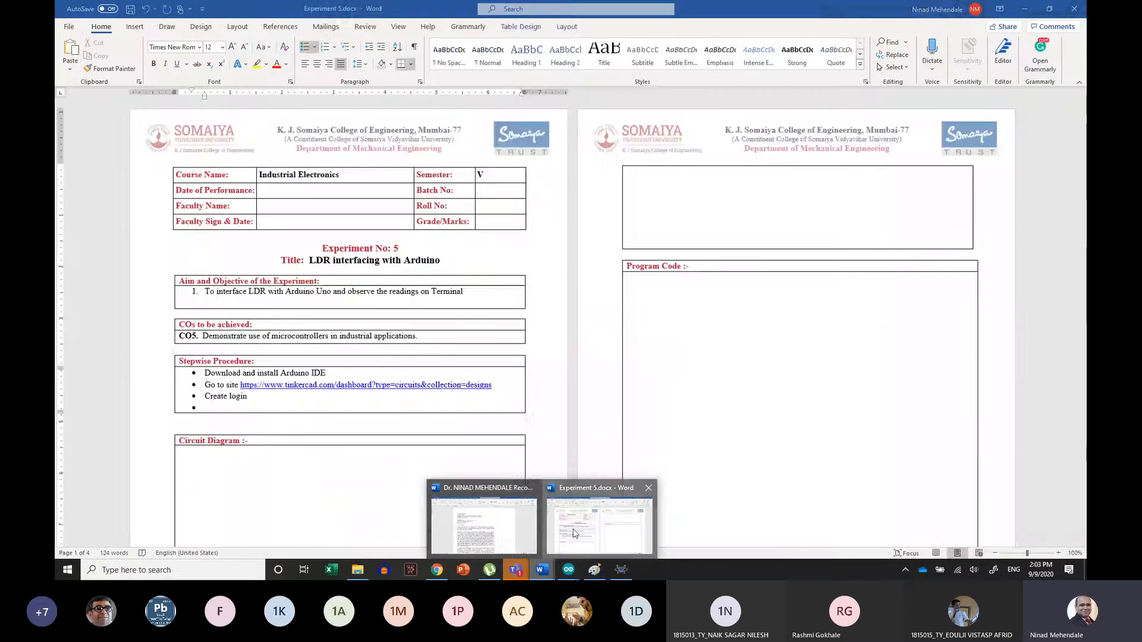
pyautogui.click(600, 526)
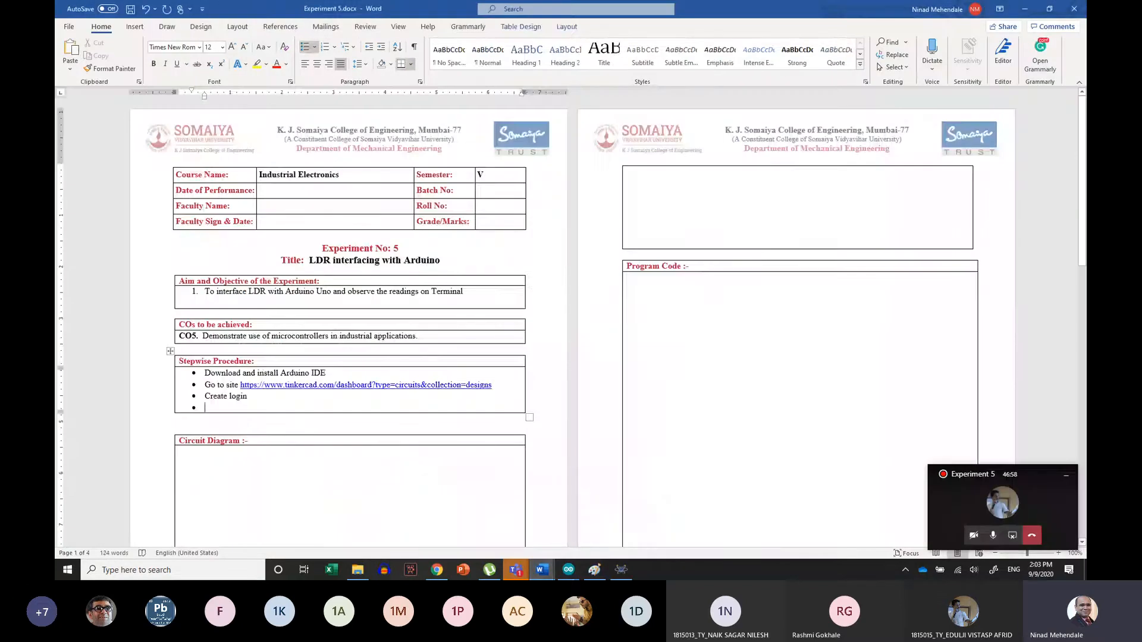
pyautogui.write('Select ci')
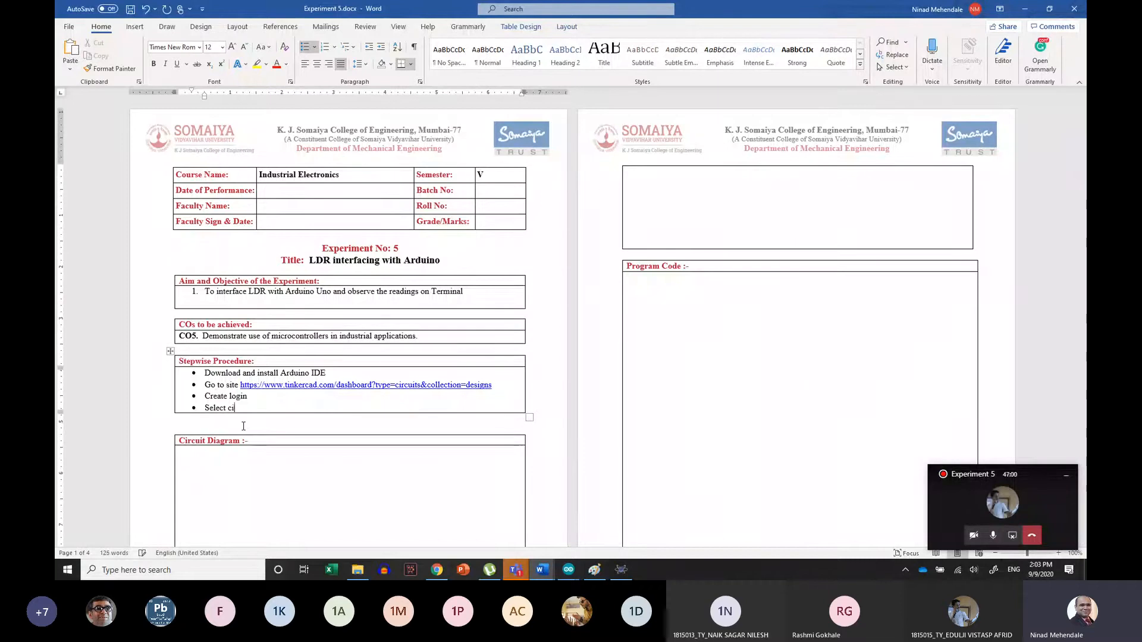
pyautogui.write('rcuit and create n')
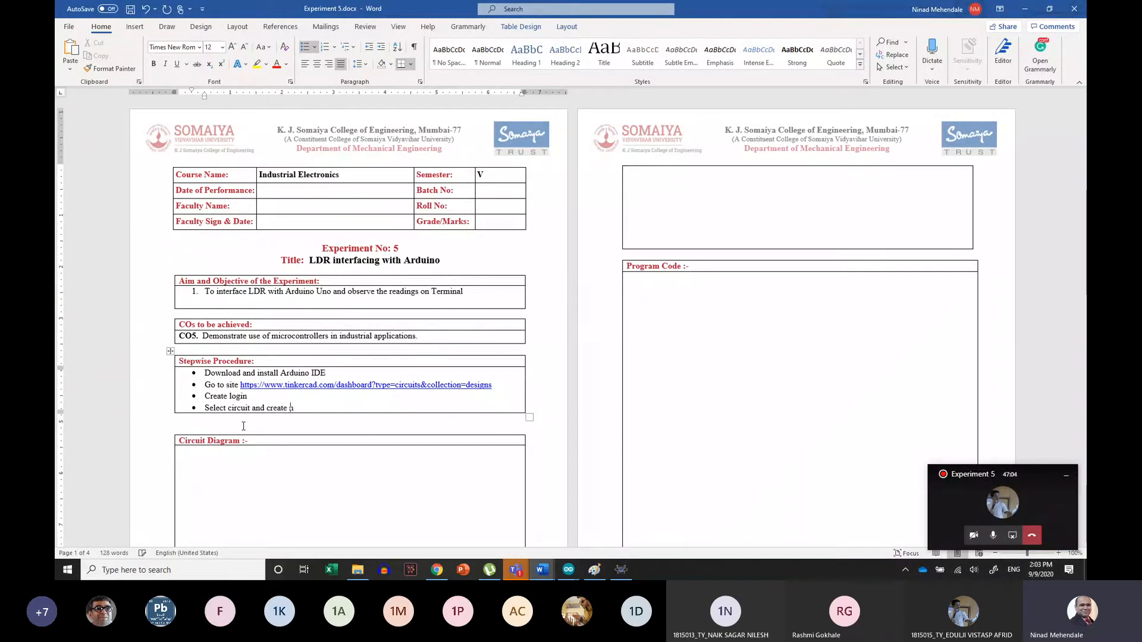
pyautogui.write('ew circuit')
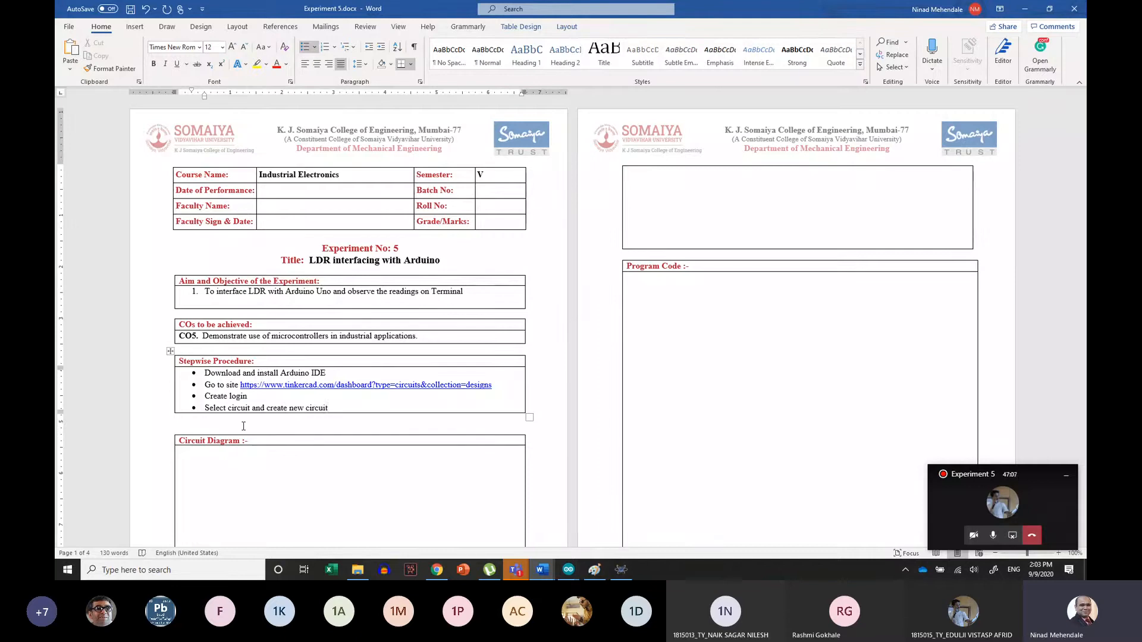
pyautogui.press('Return')
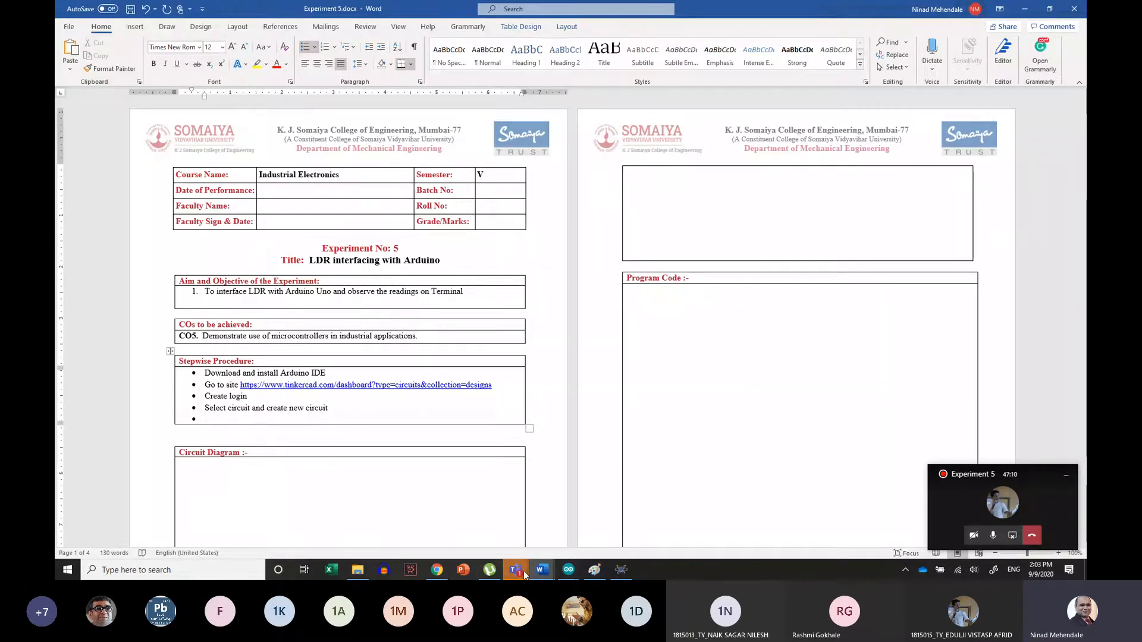
# Switch to the new Tinkercad circuit, search the components for "ardui" and place an Arduino Uno R3 on the canvas
pyautogui.click(438, 570)
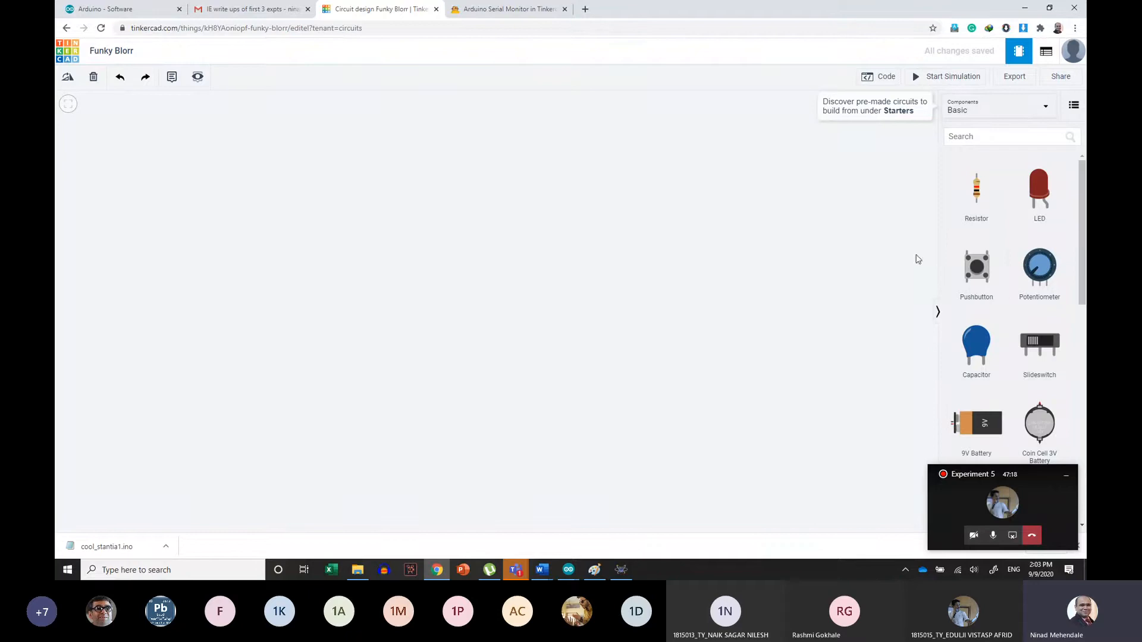
pyautogui.click(974, 137)
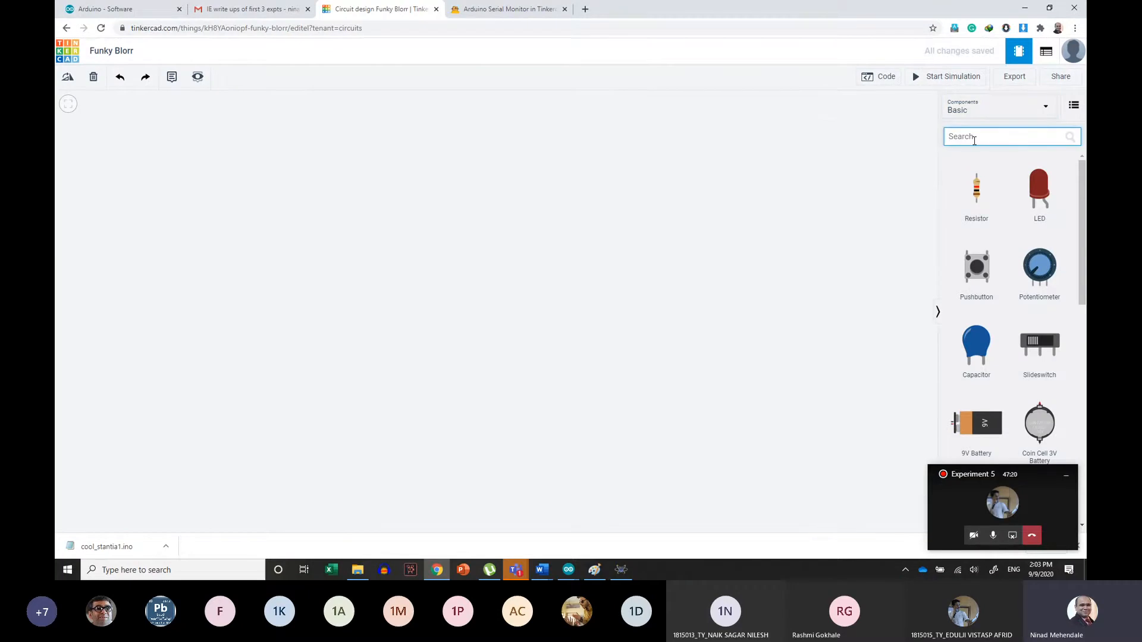
pyautogui.write('ardui')
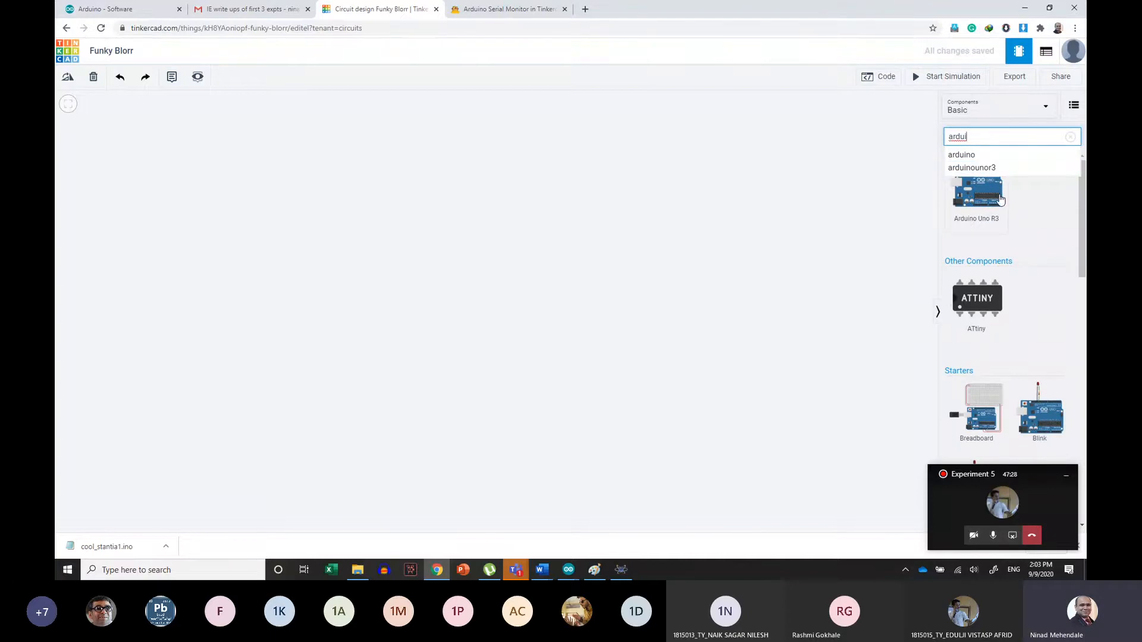
pyautogui.moveTo(1001, 200); pyautogui.dragTo(548, 265)
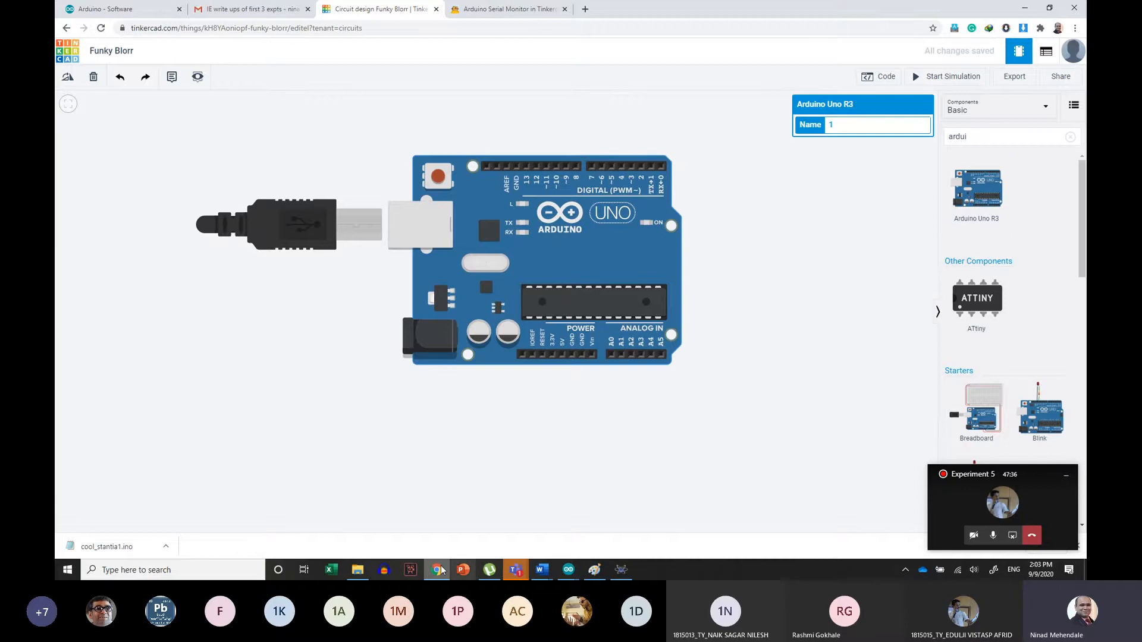
# Return to Experiment 5.docx in Word and fill the empty procedure bullet with "Select Arduino Uno r3 from components"
pyautogui.moveTo(542, 568)
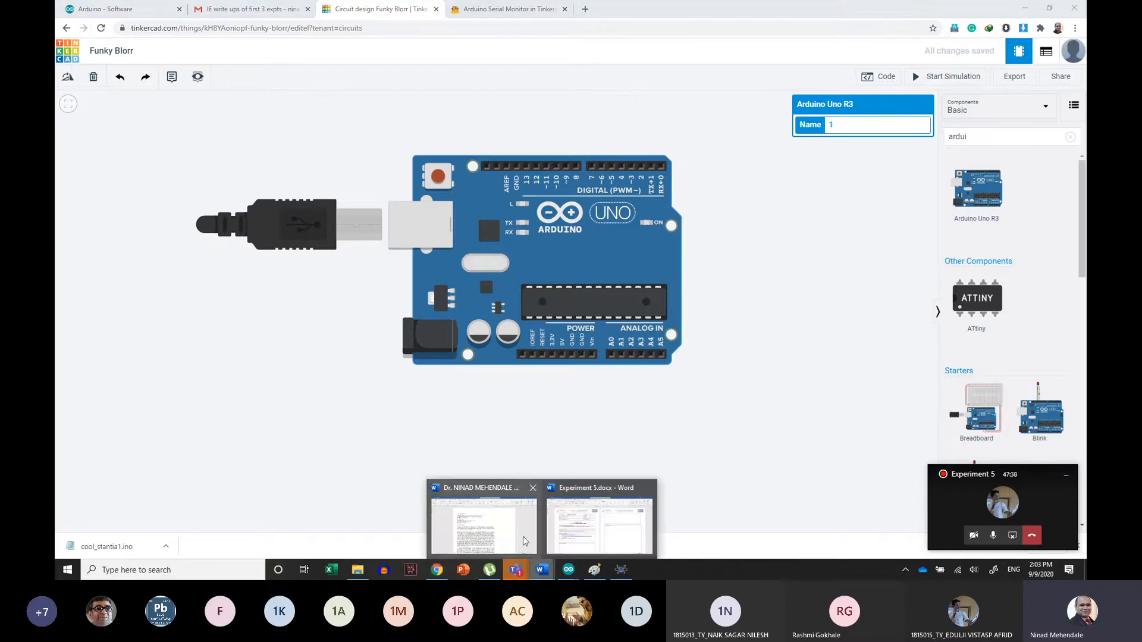
pyautogui.click(572, 537)
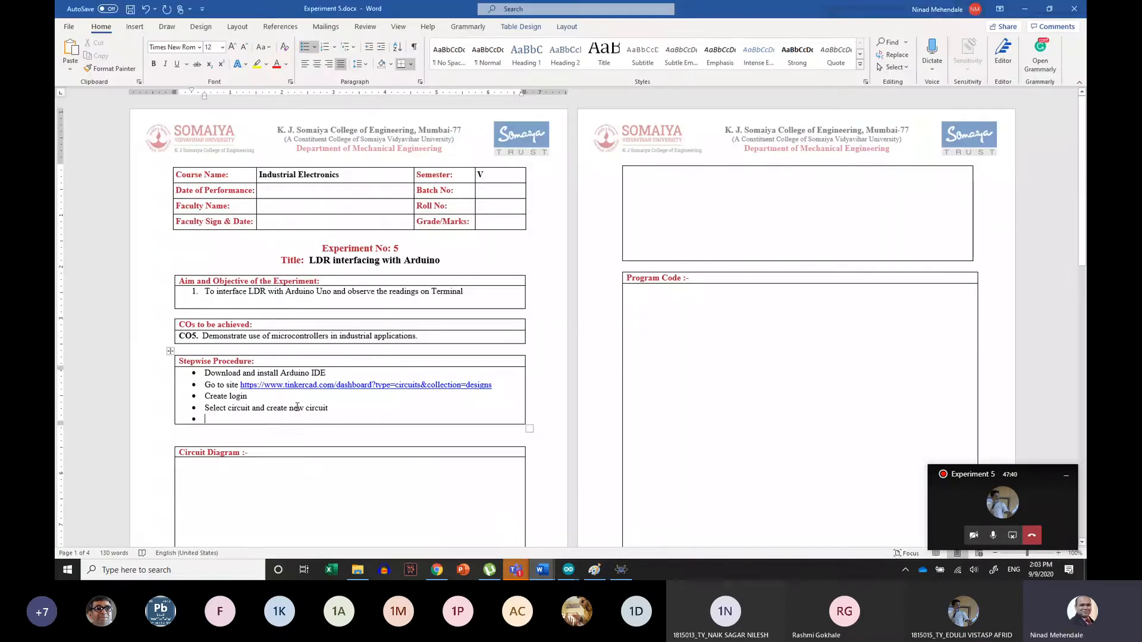
pyautogui.write('Select')
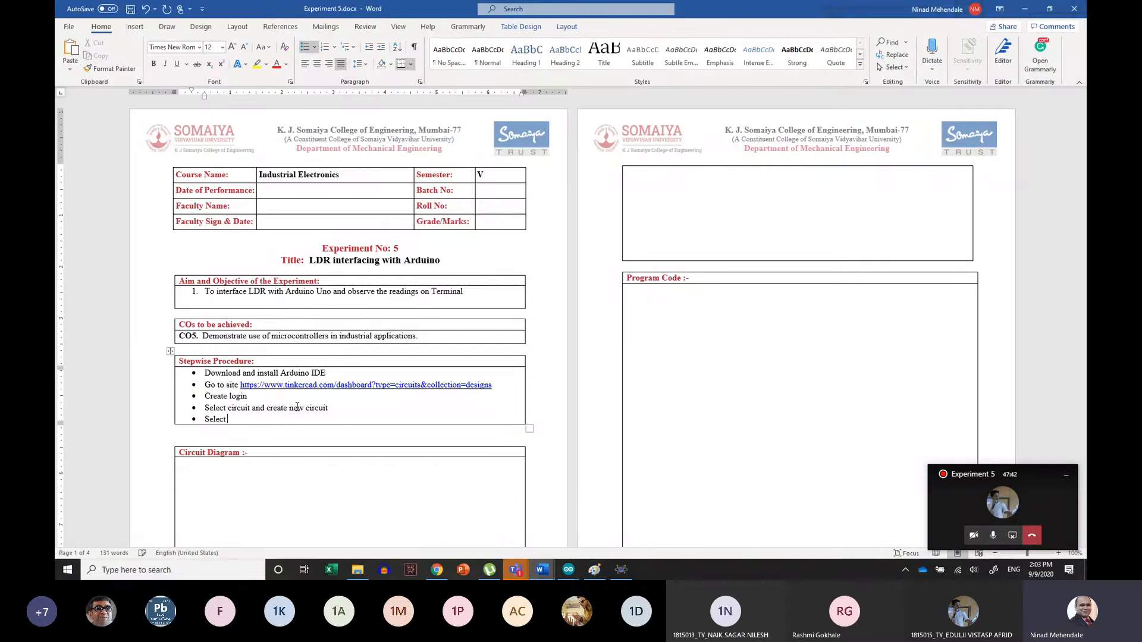
pyautogui.write(' Arduino Uno r3 fro')
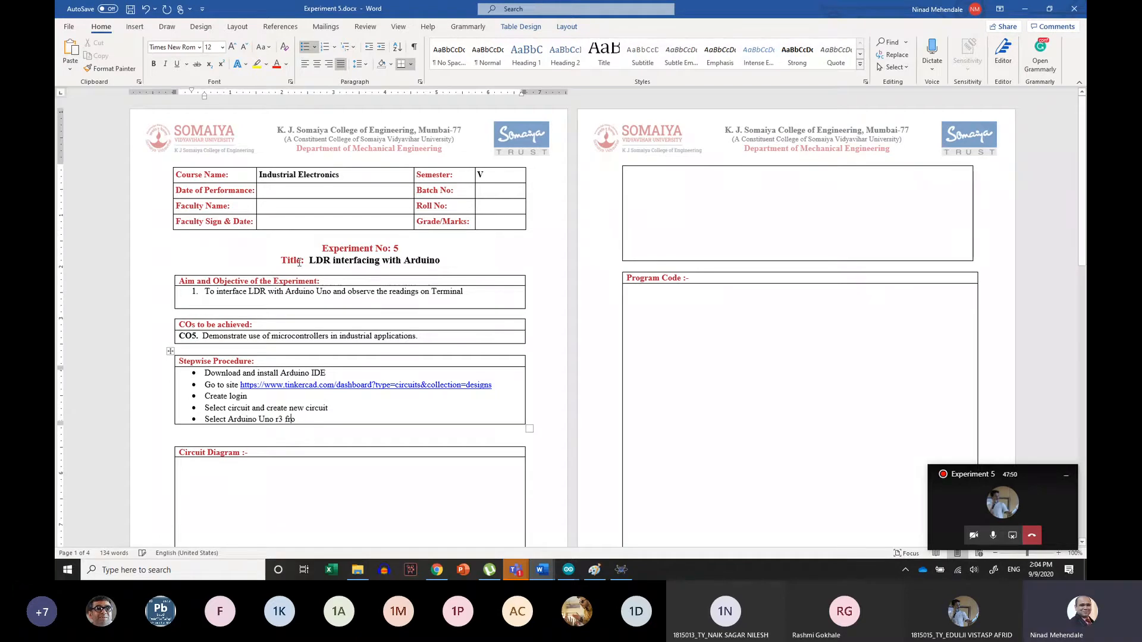
pyautogui.write('m components')
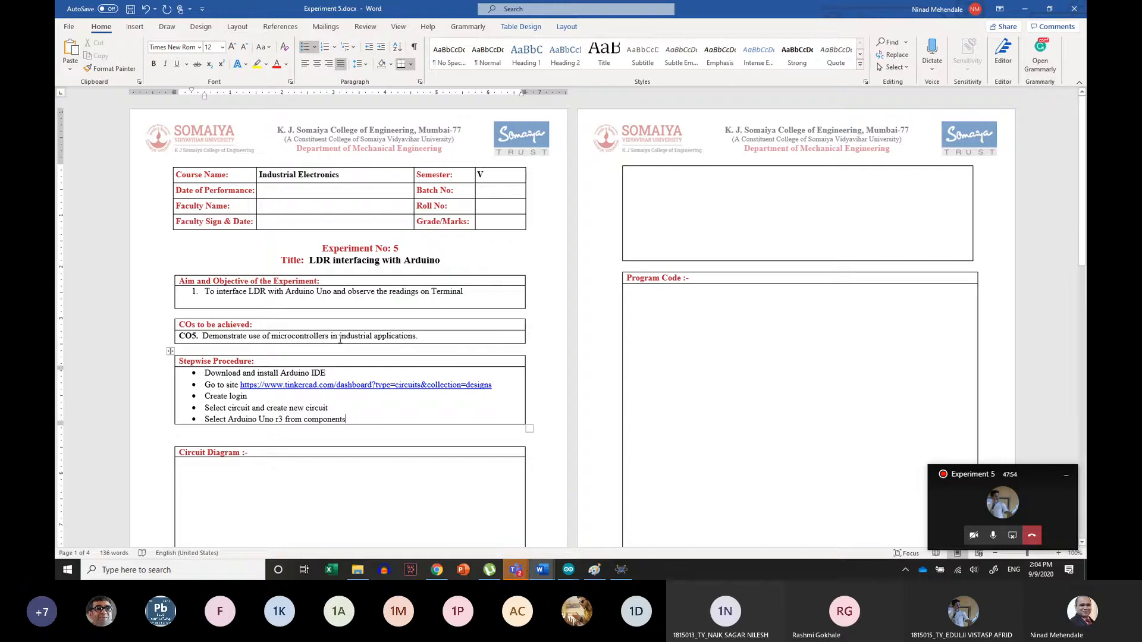
# Switch to Tinkercad, search the components for "light" and place a photoresistor below the Arduino board
pyautogui.click(437, 570)
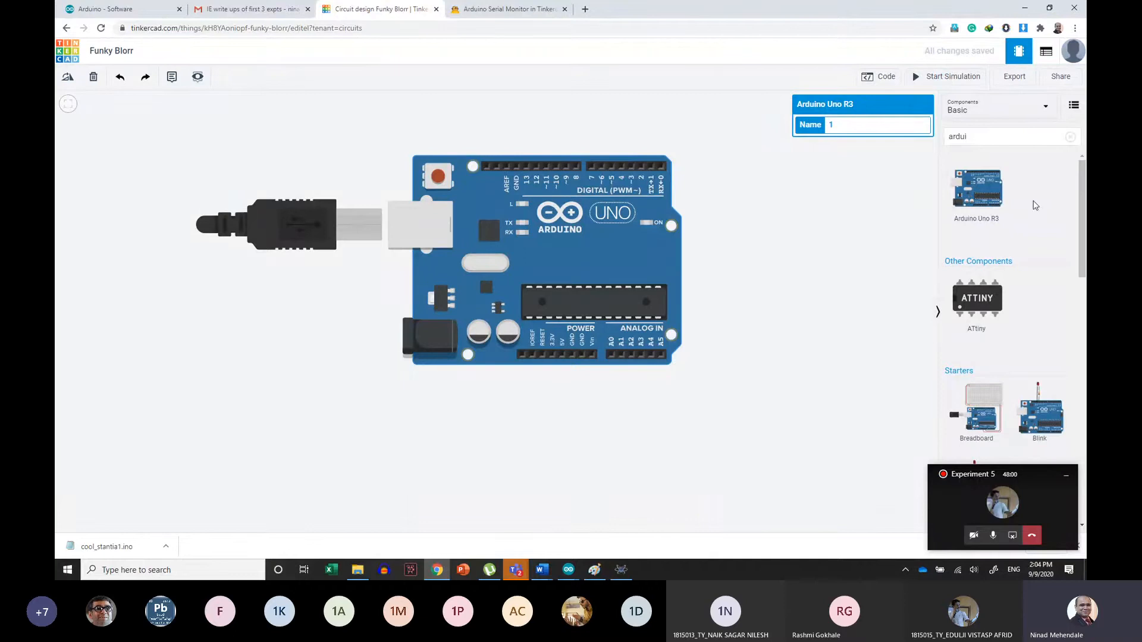
pyautogui.doubleClick(979, 136)
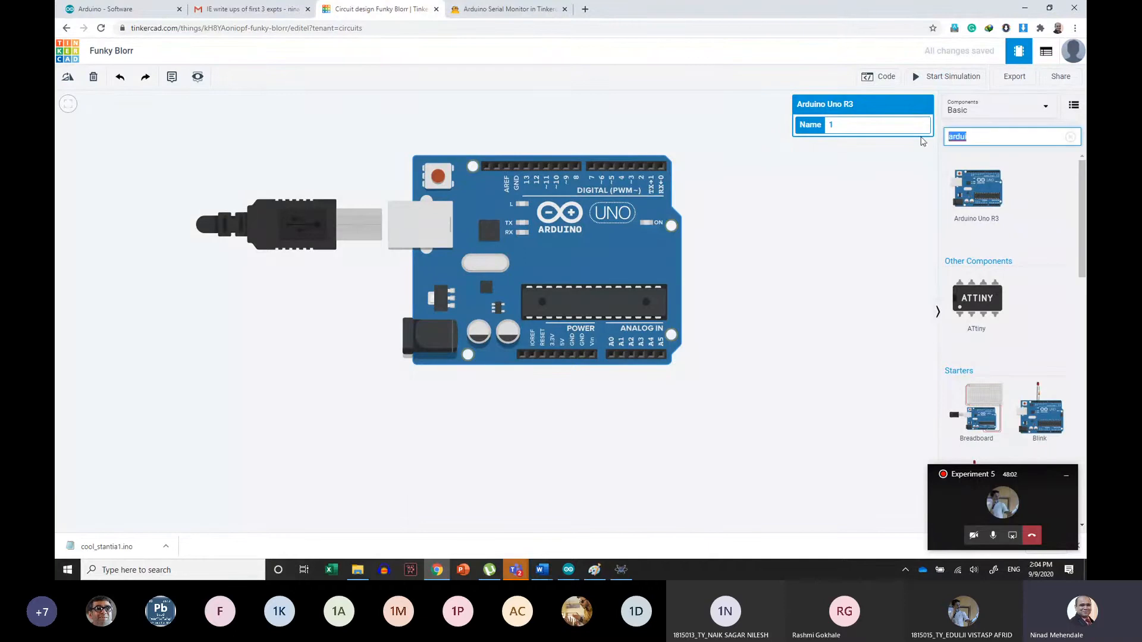
pyautogui.moveTo(980, 138); pyautogui.dragTo(945, 136)
pyautogui.write('light')
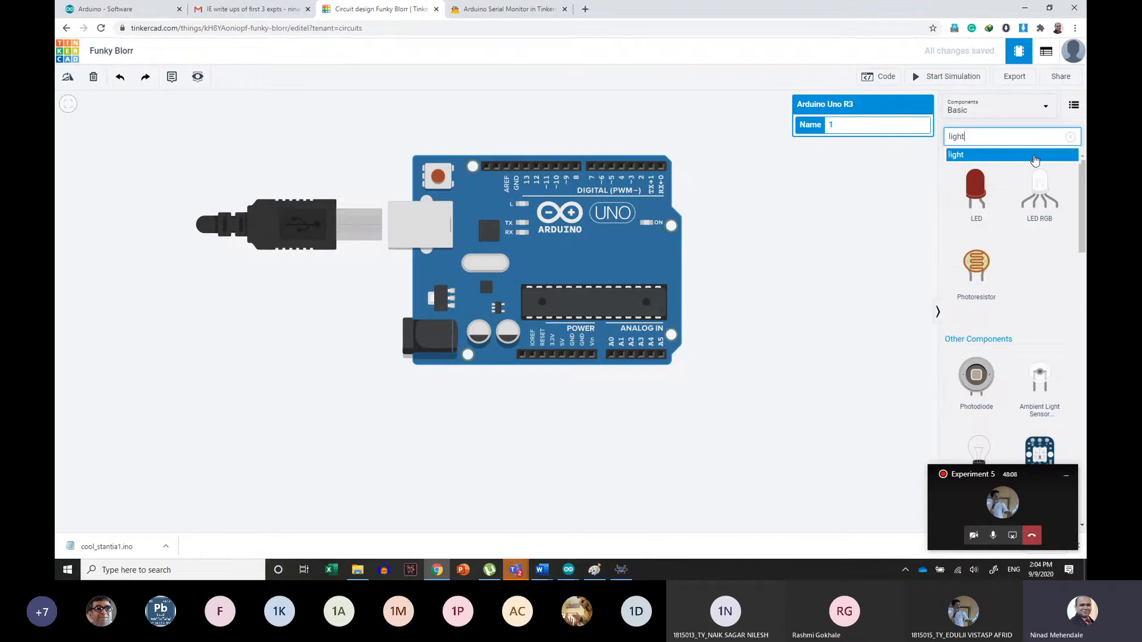
pyautogui.click(980, 288)
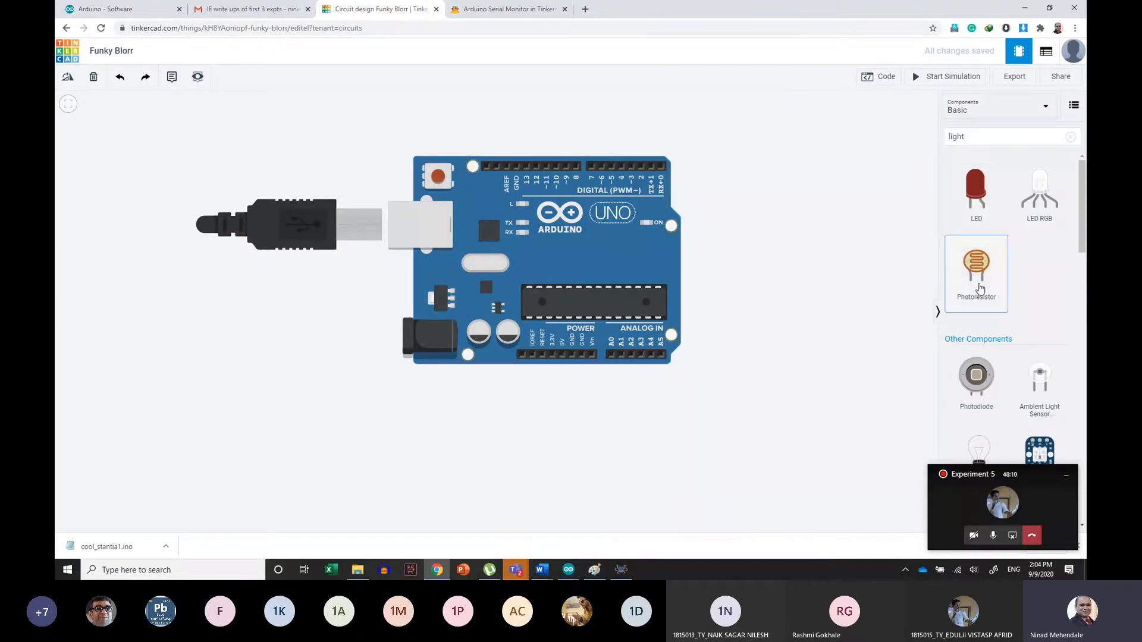
pyautogui.moveTo(979, 276); pyautogui.dragTo(569, 457)
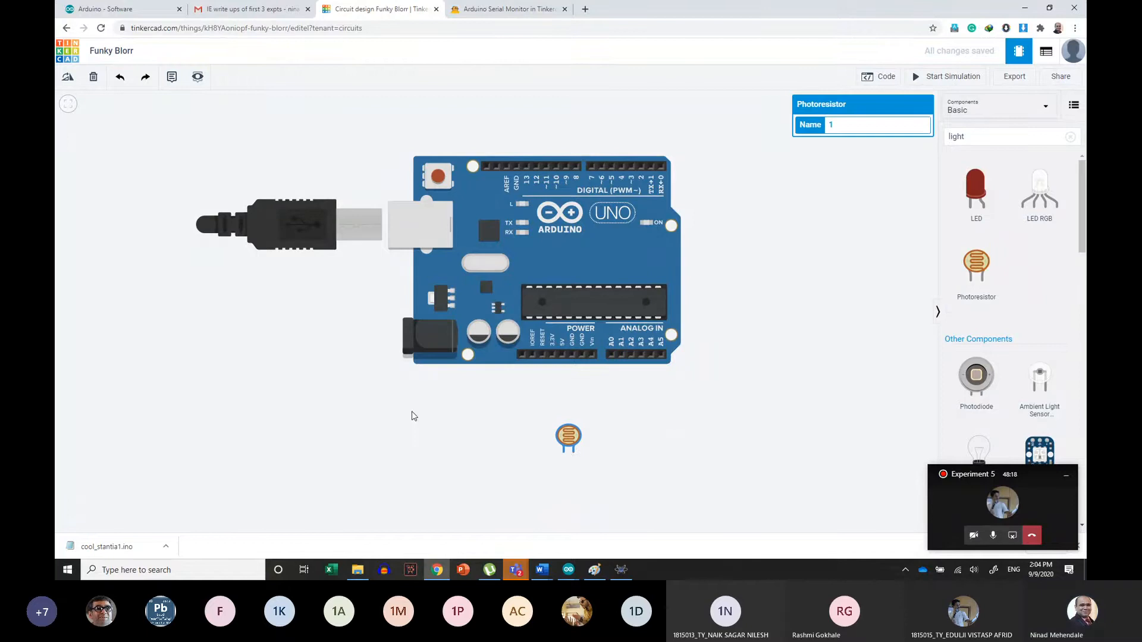
# Switch to Experiment 5.docx in Word and add the bullet "Add photo resistor" at the end of the Stepwise Procedure
pyautogui.click(542, 570)
pyautogui.click(598, 524)
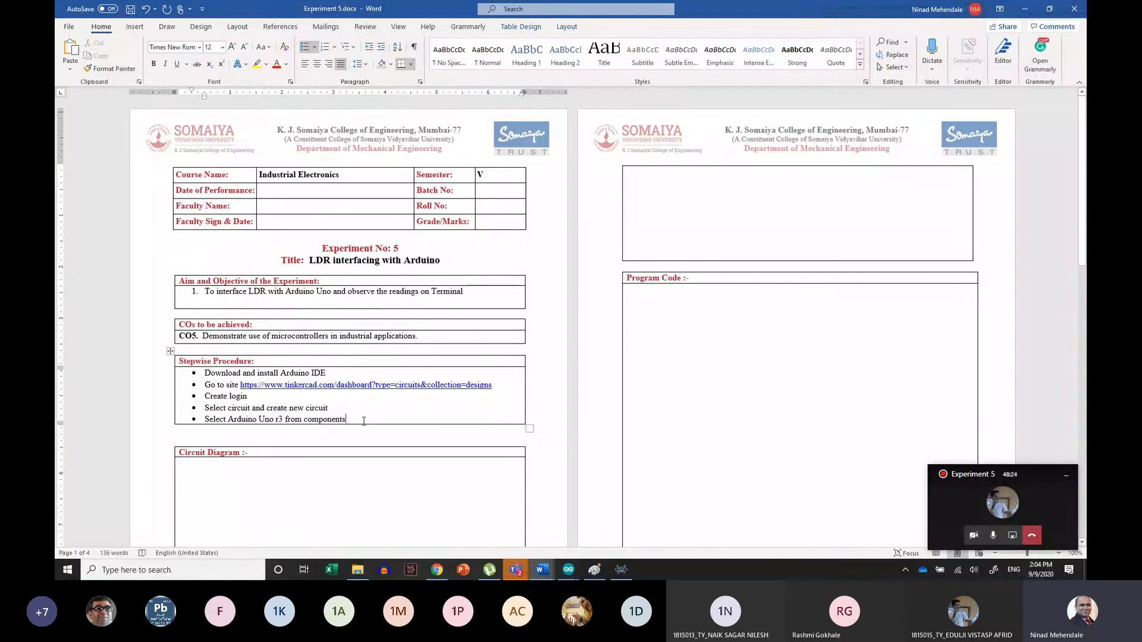
pyautogui.press('Return')
pyautogui.write('A')
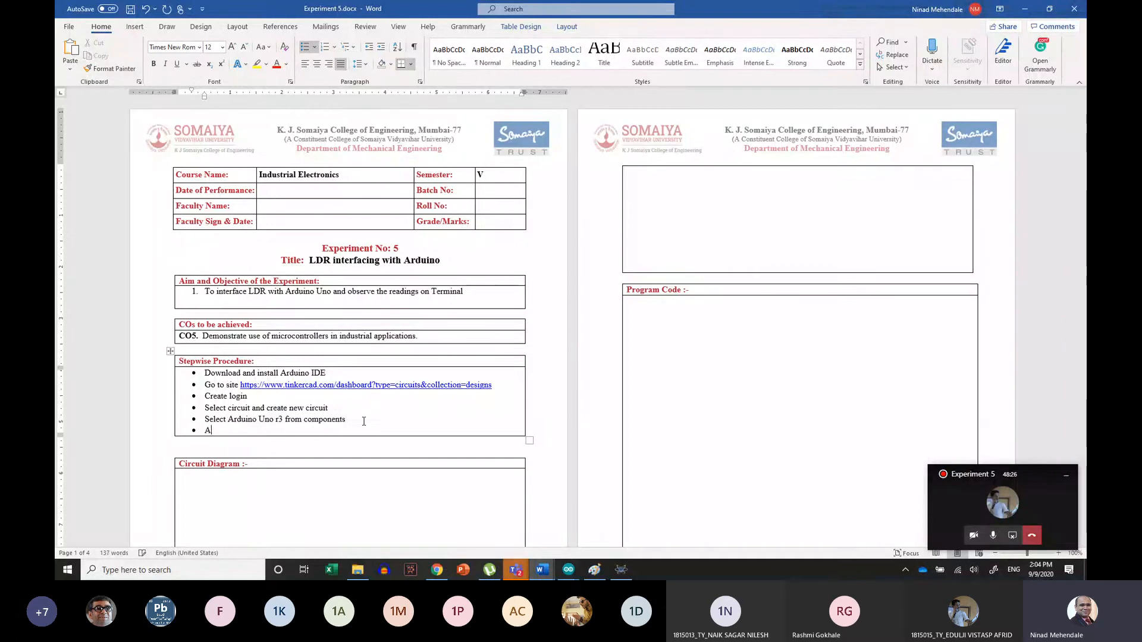
pyautogui.write('dd photo')
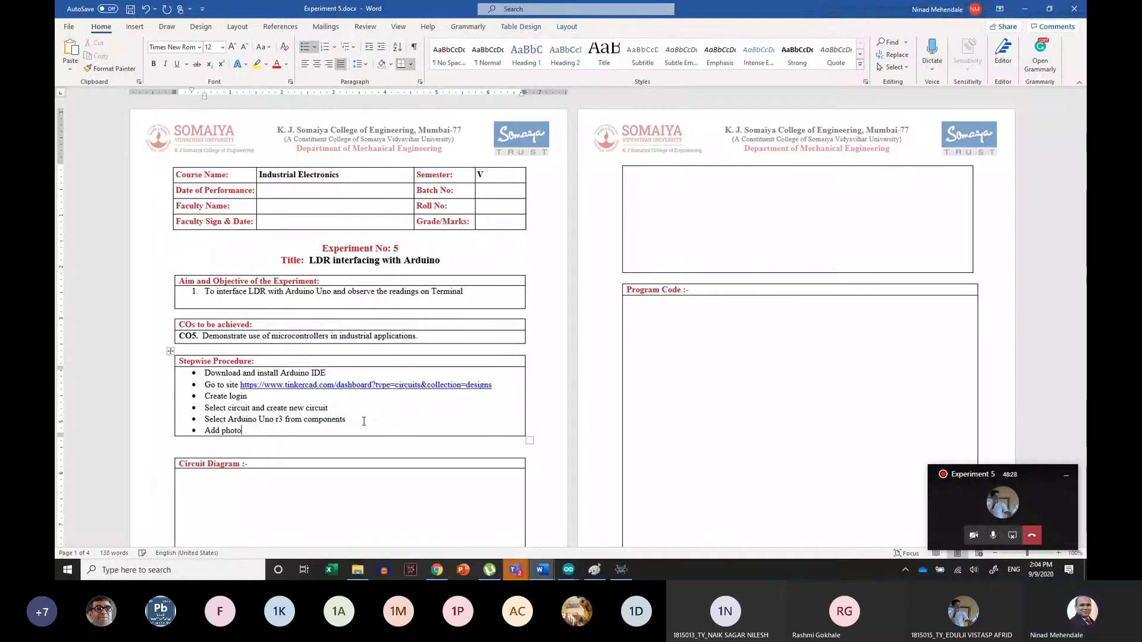
pyautogui.write(' resist')
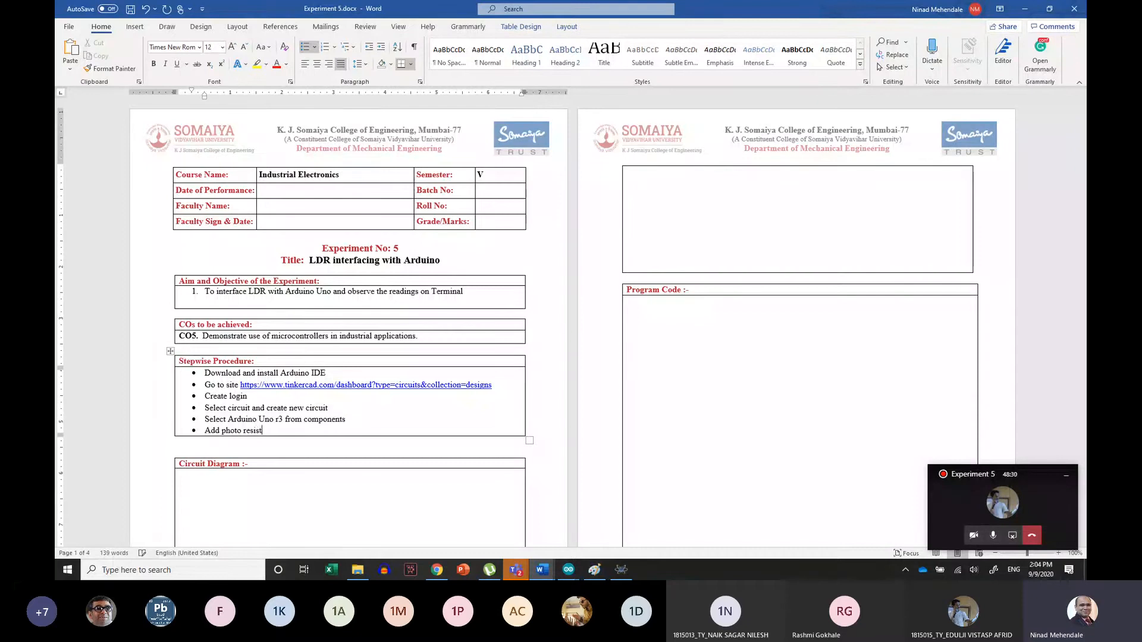
pyautogui.write('or')
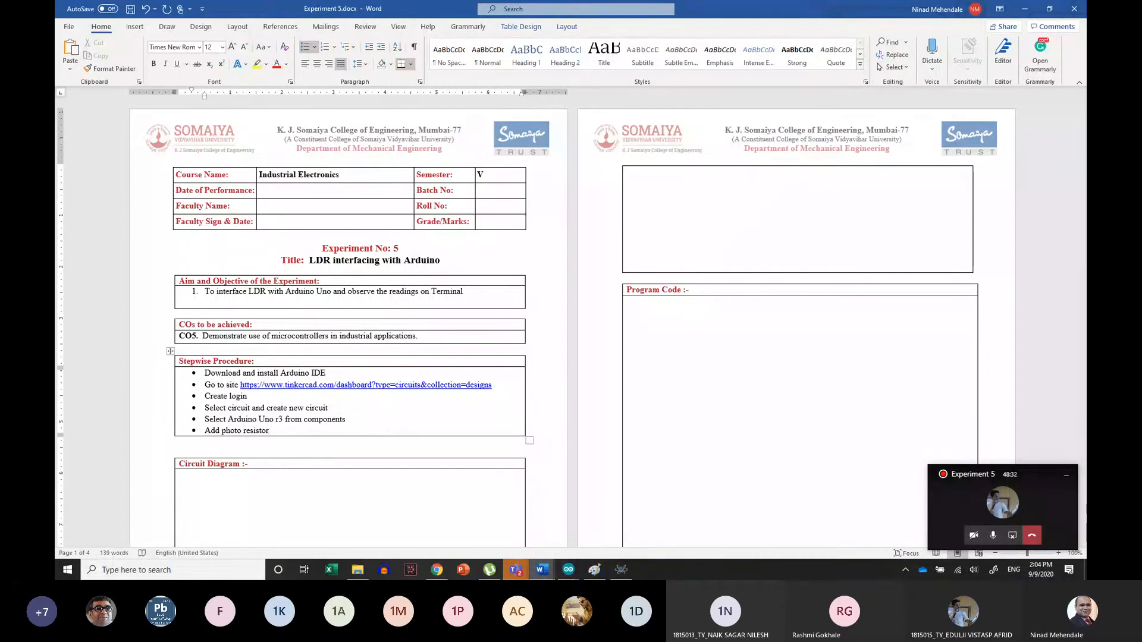
# Switch to Tinkercad and wire the Arduino's A0 pin to Terminal 2 of the photoresistor with one bend
pyautogui.click(436, 570)
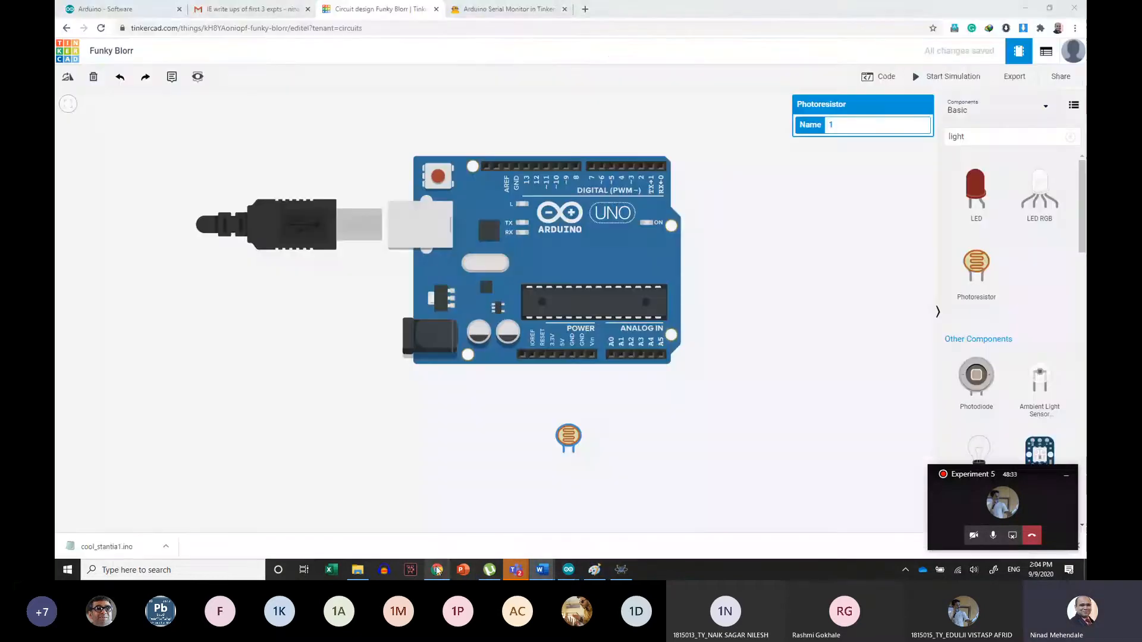
pyautogui.click(611, 355)
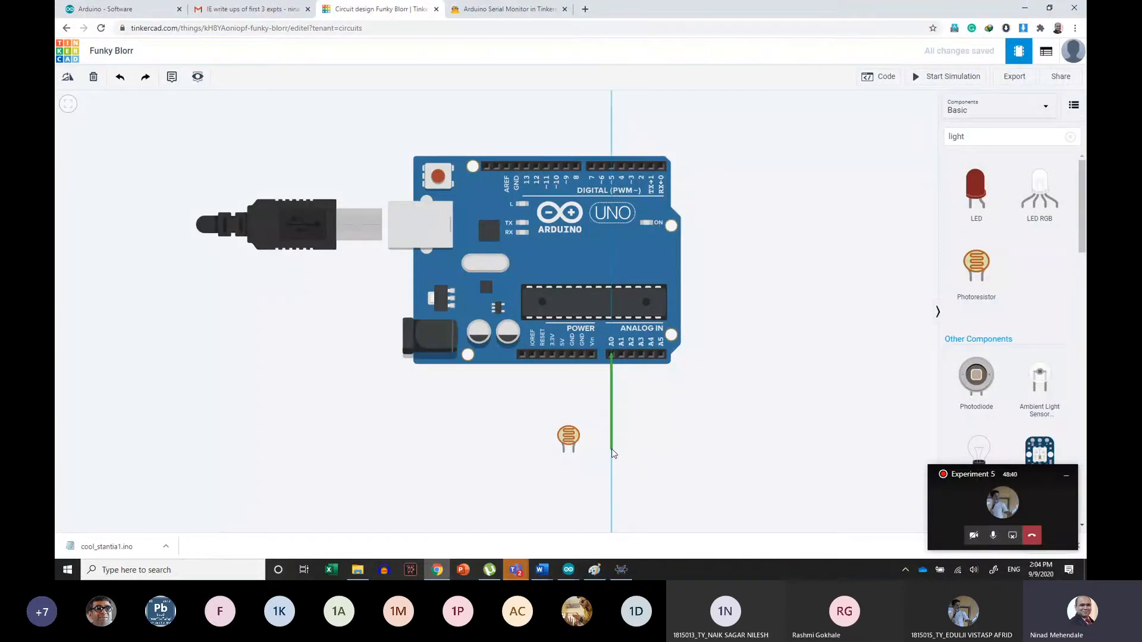
pyautogui.click(611, 451)
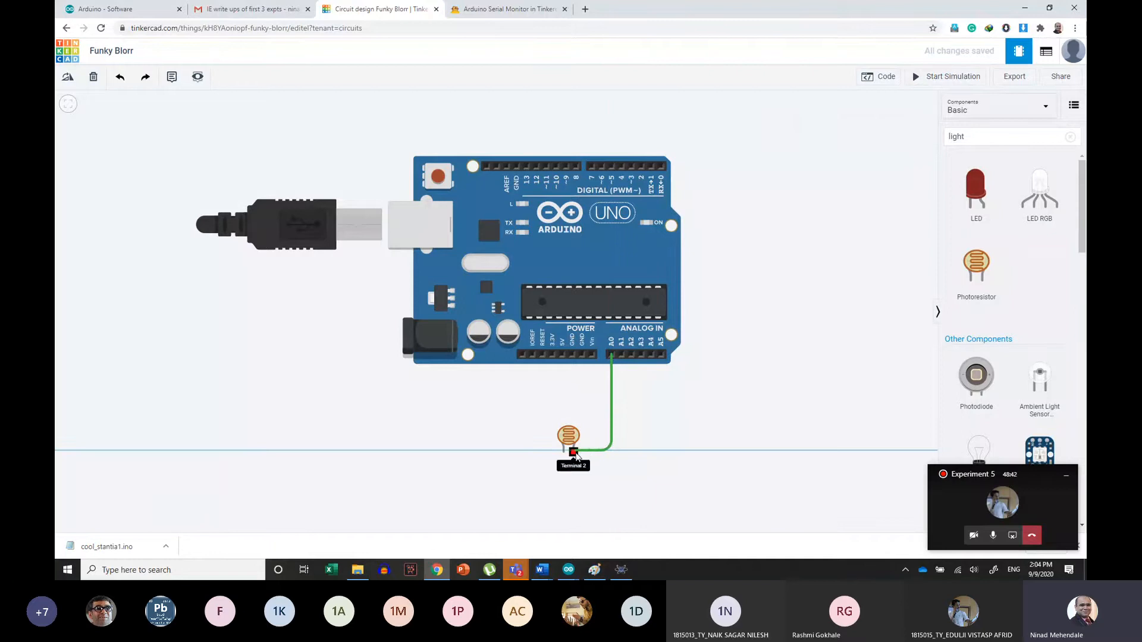
pyautogui.click(574, 453)
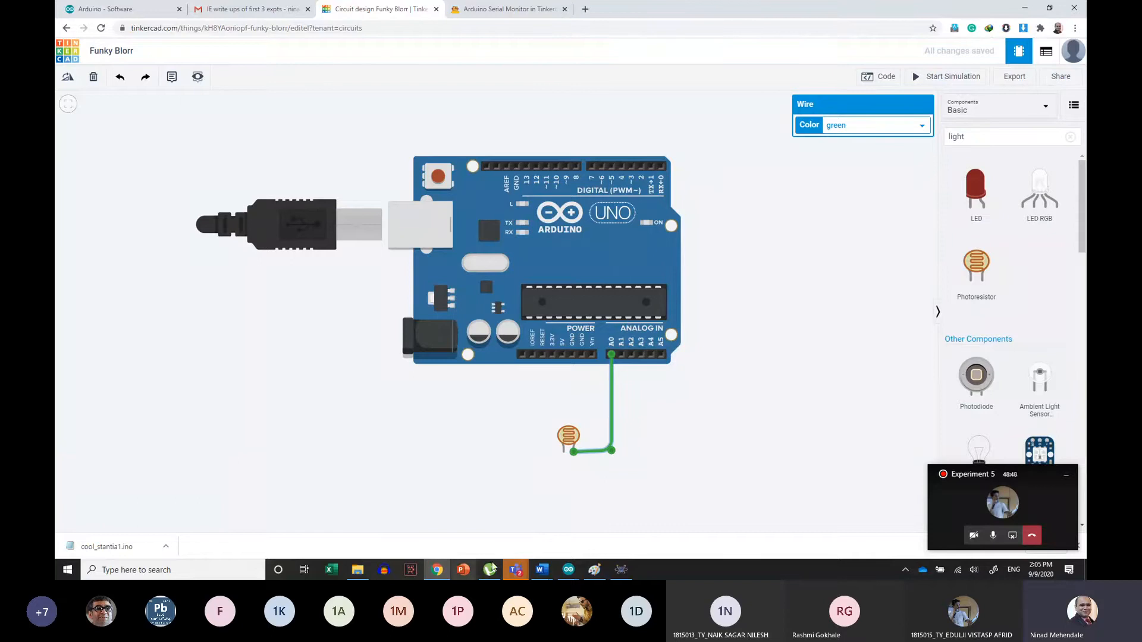
# Switch to the Paint sketch and examine how the A0 line connects to the LDR and ground
pyautogui.click(594, 570)
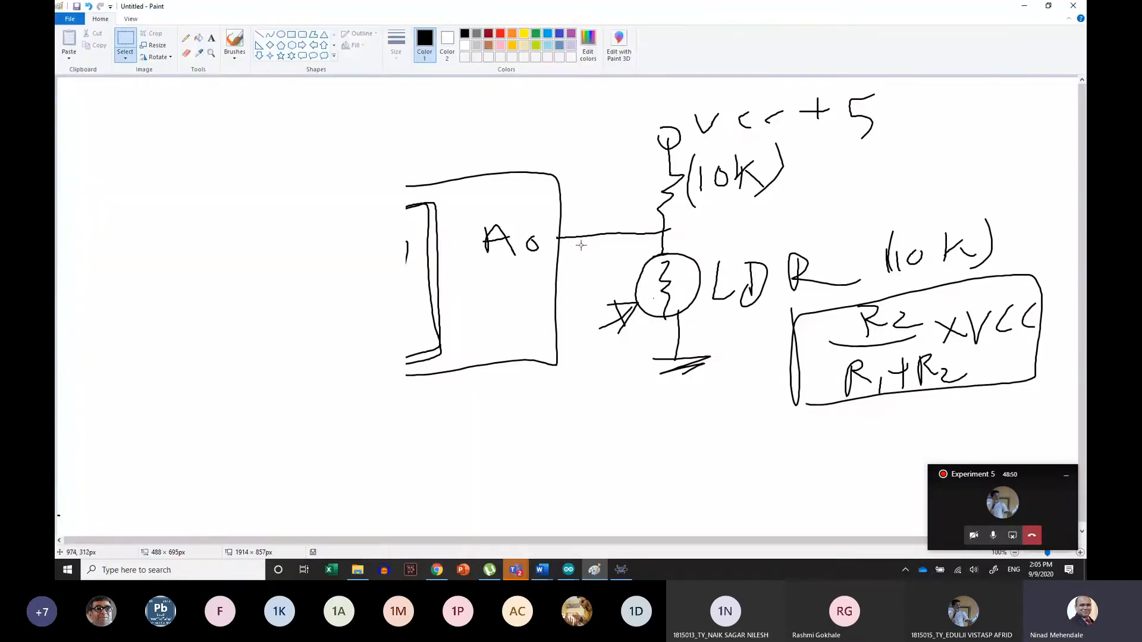
pyautogui.moveTo(562, 238); pyautogui.dragTo(664, 246)
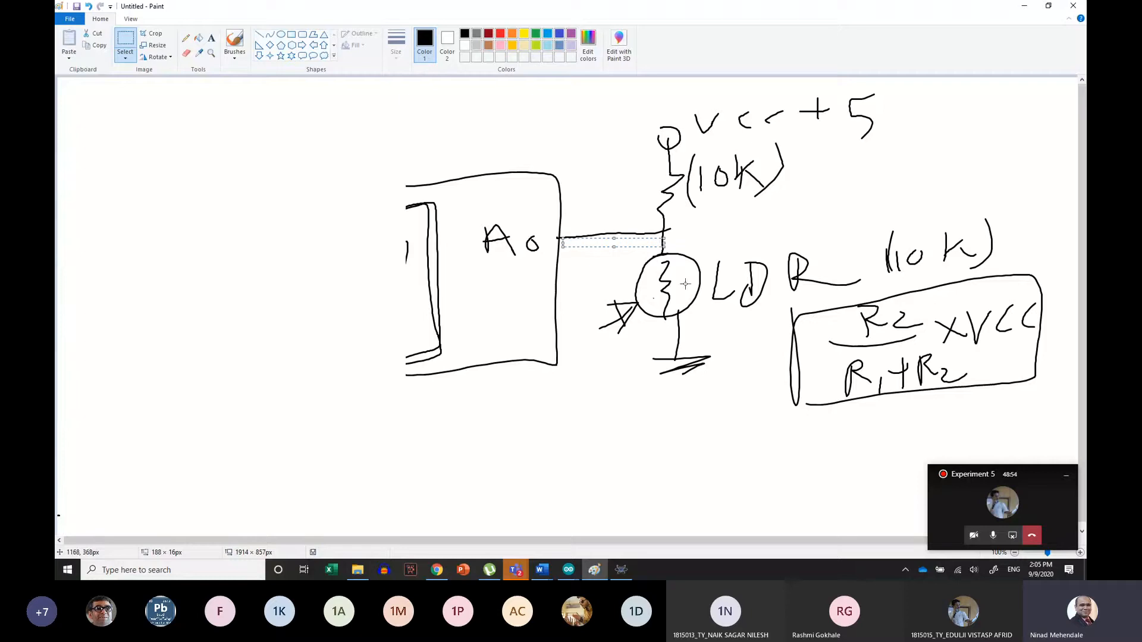
pyautogui.click(721, 381)
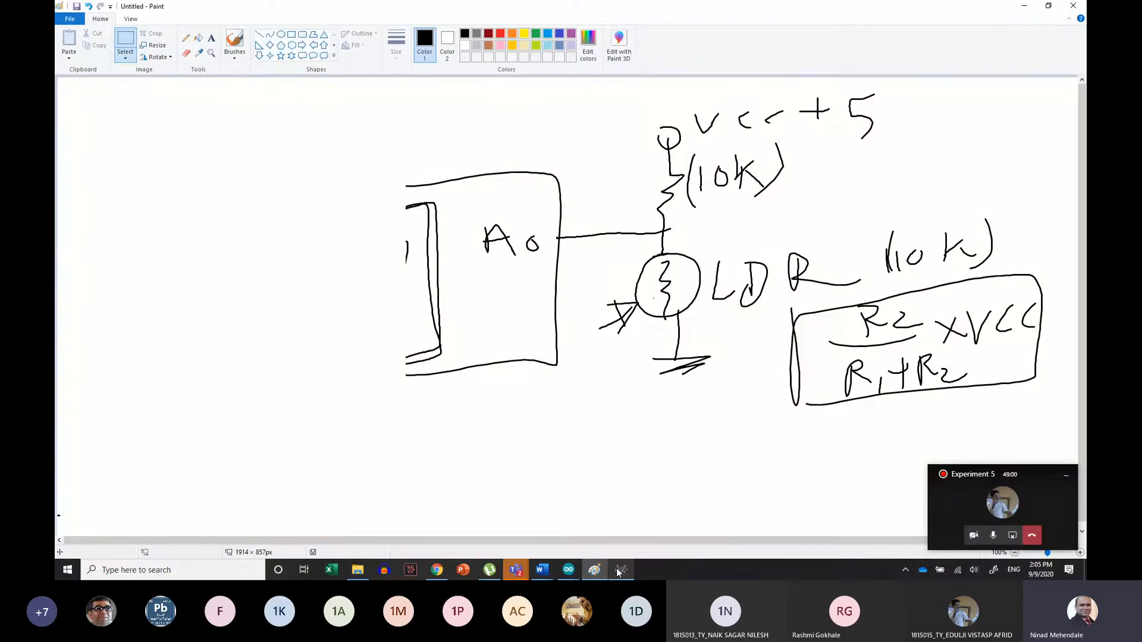
# Return to Tinkercad and wire the photoresistor's free terminal around its left side to the Arduino's GND power pin
pyautogui.click(438, 570)
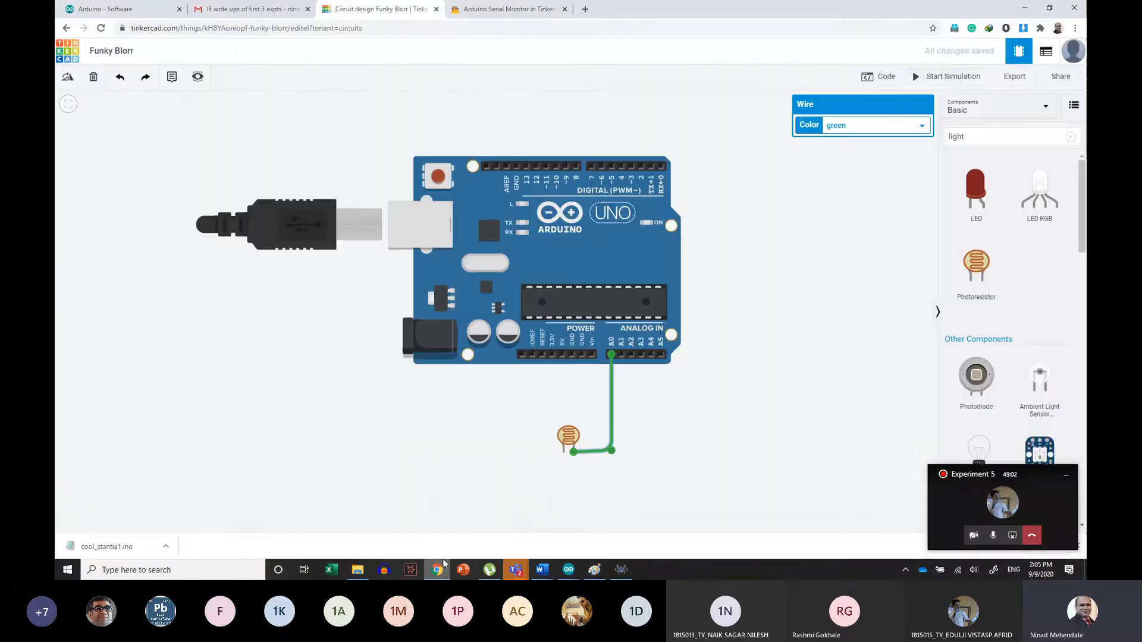
pyautogui.click(563, 452)
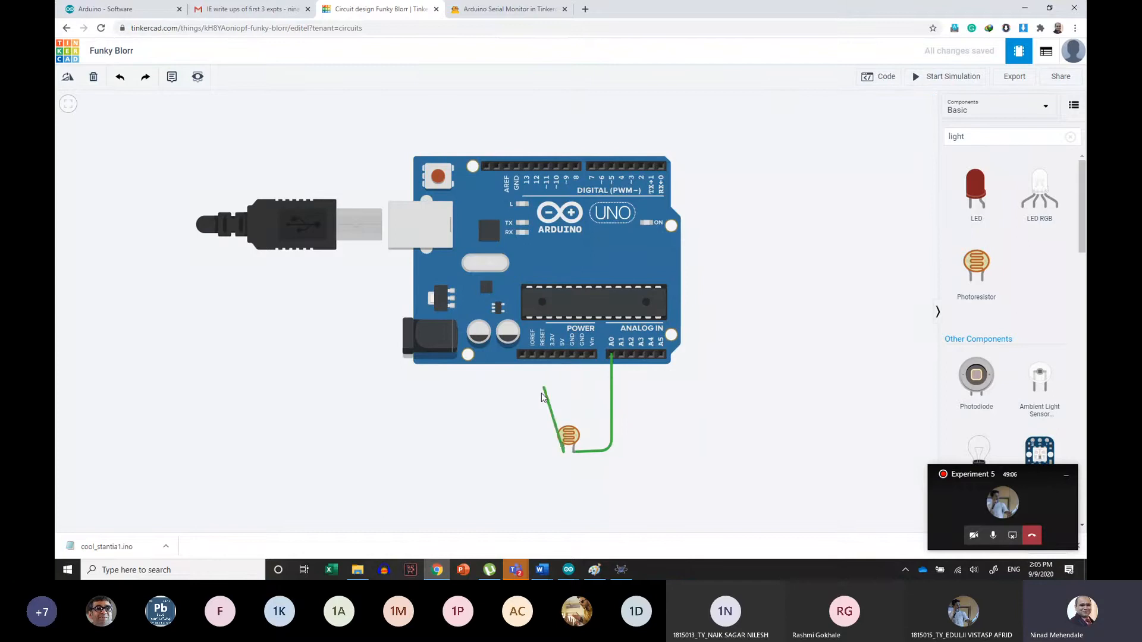
pyautogui.click(534, 452)
pyautogui.click(534, 391)
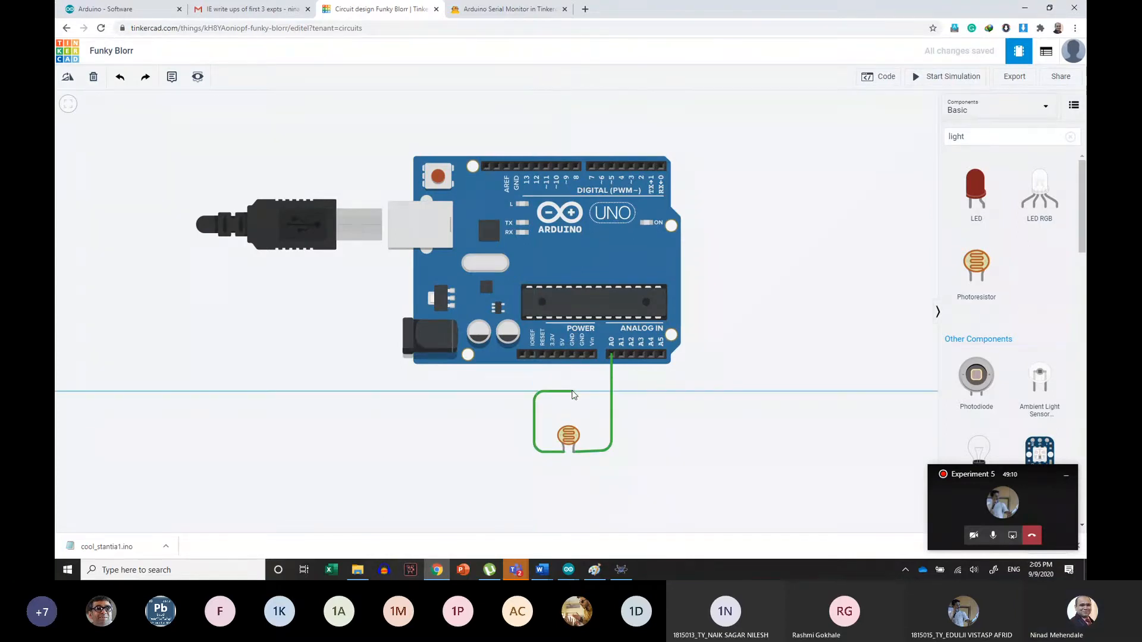
pyautogui.click(572, 392)
pyautogui.click(572, 356)
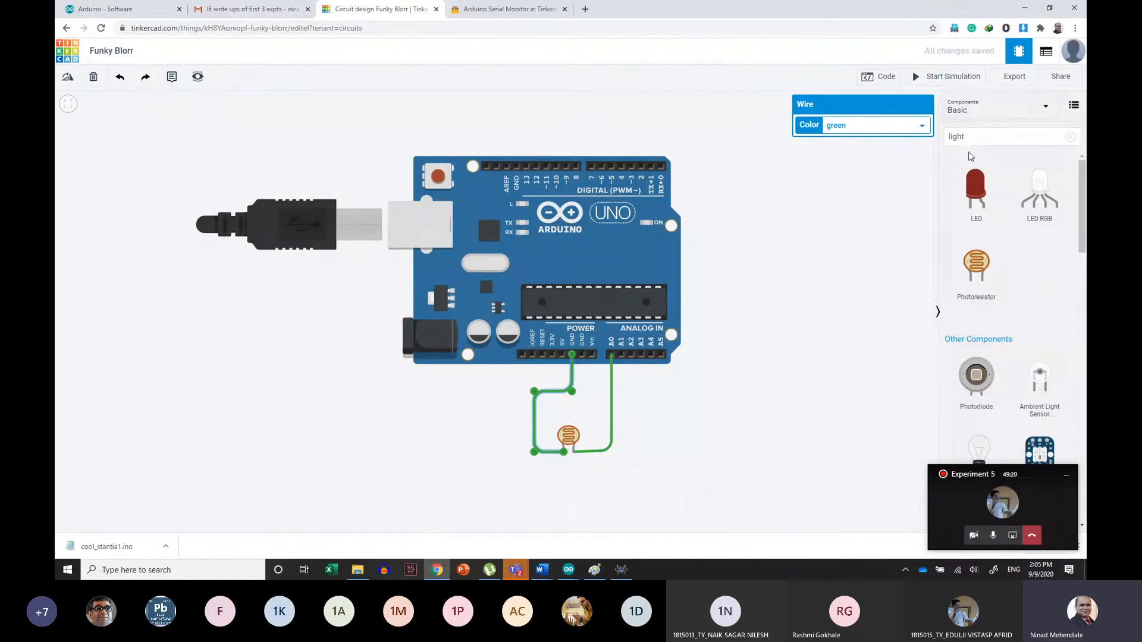
# Search the components for "resistor" and place a resistor to the left of the photoresistor
pyautogui.click(974, 140)
pyautogui.moveTo(974, 139); pyautogui.dragTo(895, 126)
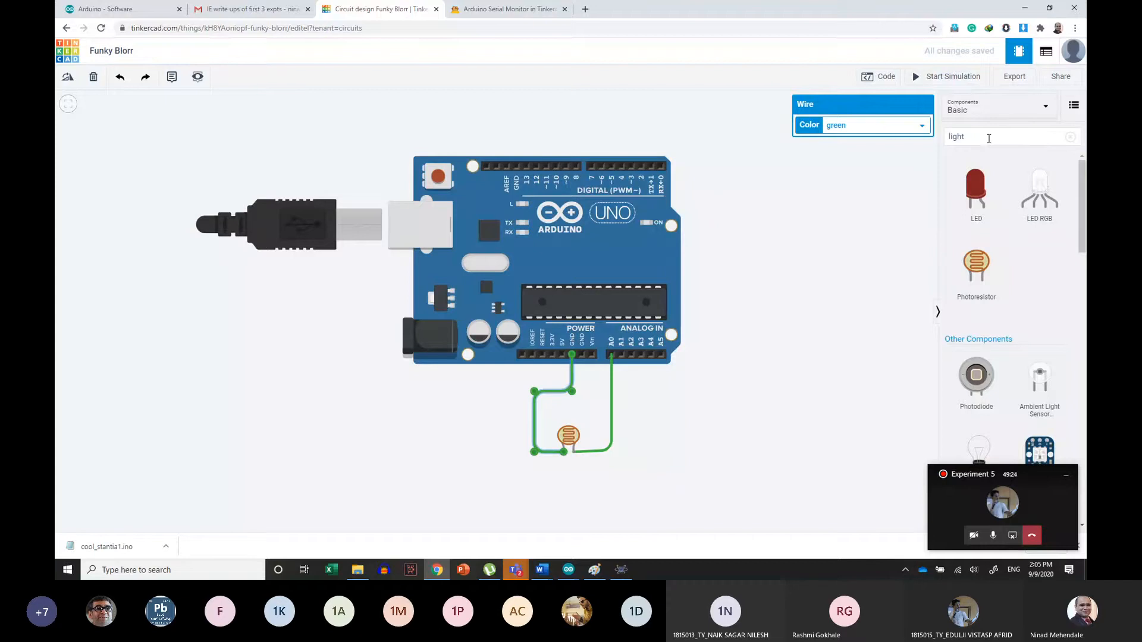
pyautogui.moveTo(989, 139); pyautogui.dragTo(952, 132)
pyautogui.write('resis')
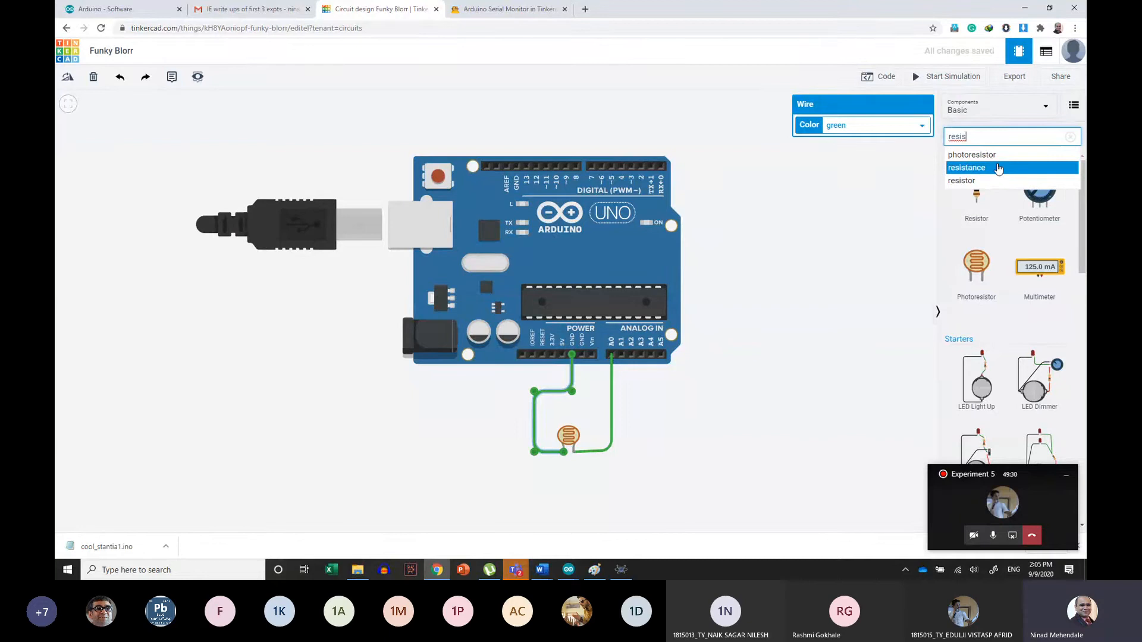
pyautogui.click(990, 181)
pyautogui.click(975, 194)
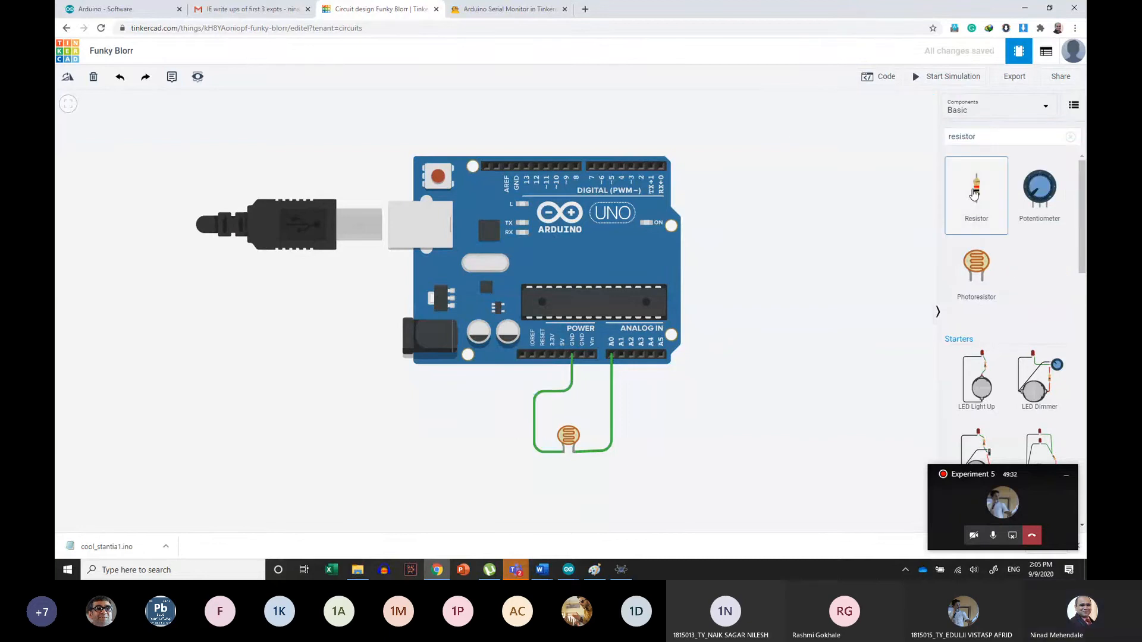
pyautogui.moveTo(974, 194); pyautogui.dragTo(506, 436)
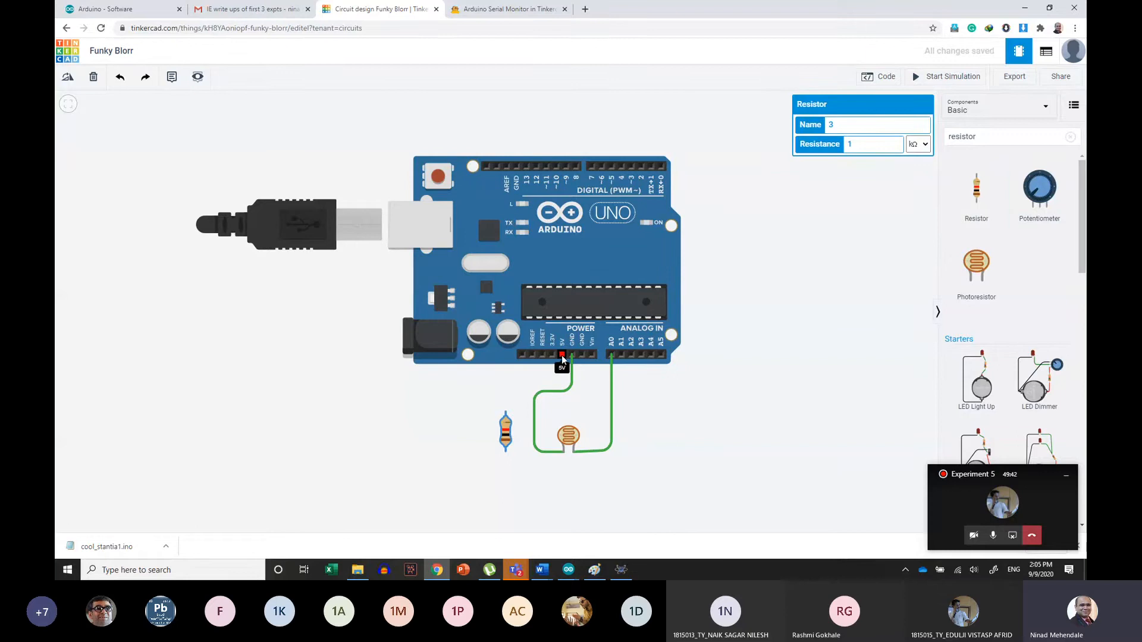
# Check the resistor's VCC and LDR connections in the Paint sketch, and return to Tinkercad
pyautogui.click(625, 575)
pyautogui.click(624, 574)
pyautogui.click(594, 571)
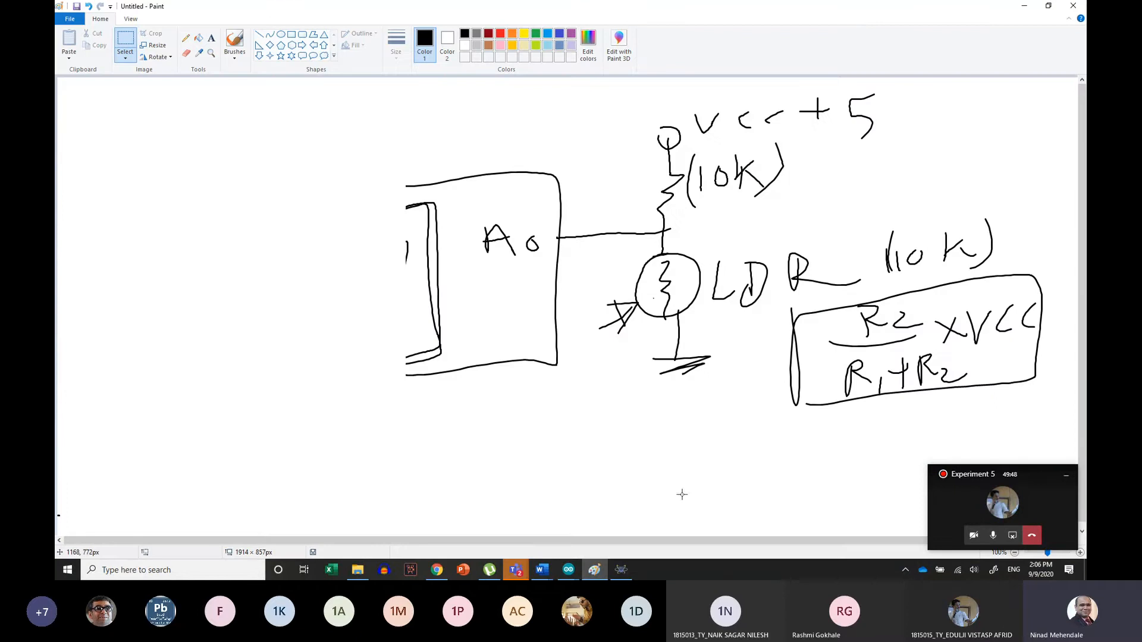
pyautogui.click(595, 569)
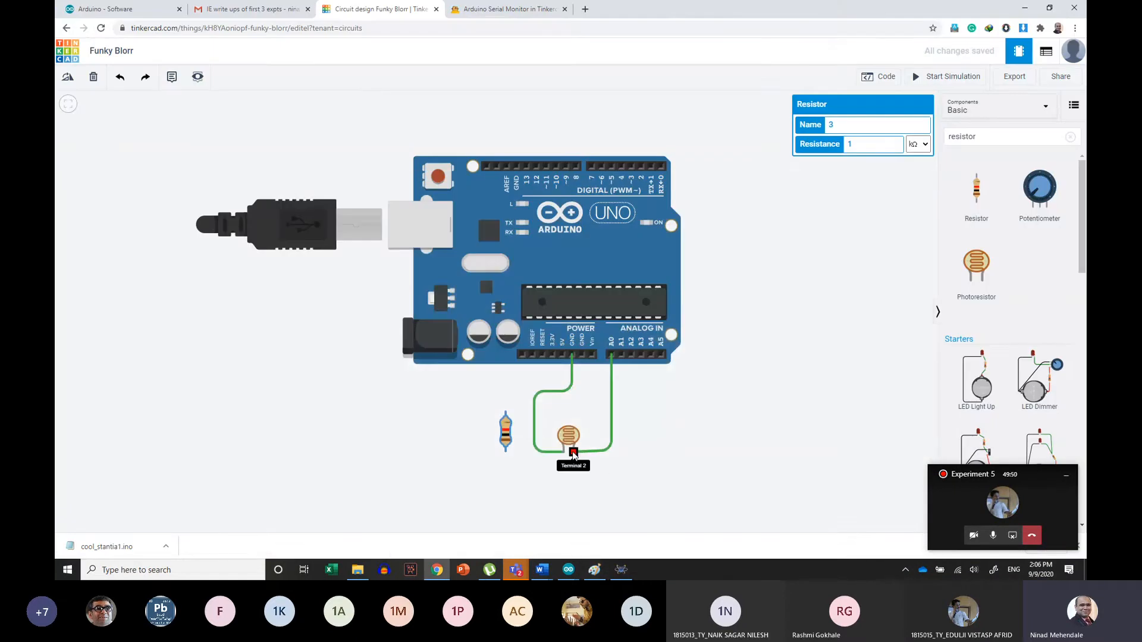
# Wire the Arduino's 5V pin to the resistor's upper terminal and align the wire's bend directly above the resistor
pyautogui.click(562, 355)
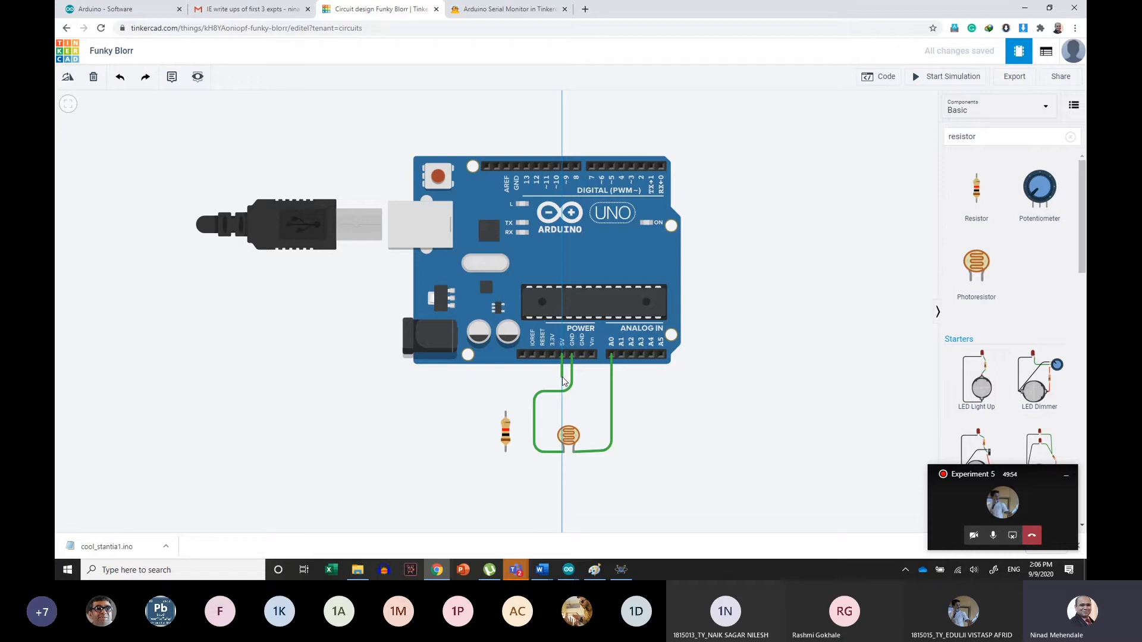
pyautogui.click(562, 376)
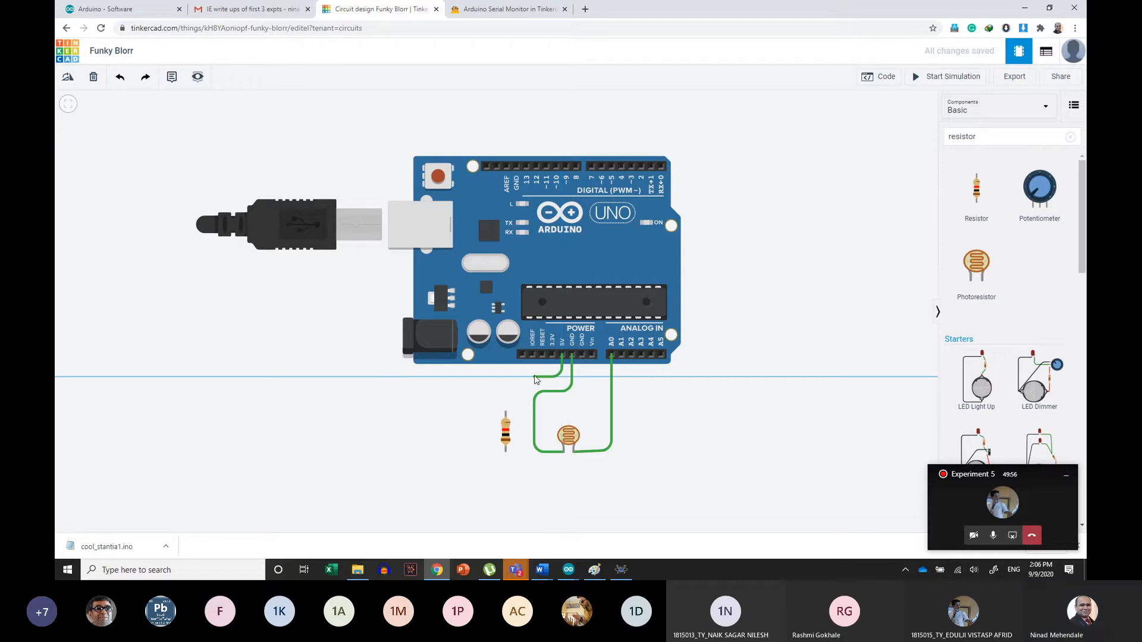
pyautogui.click(506, 377)
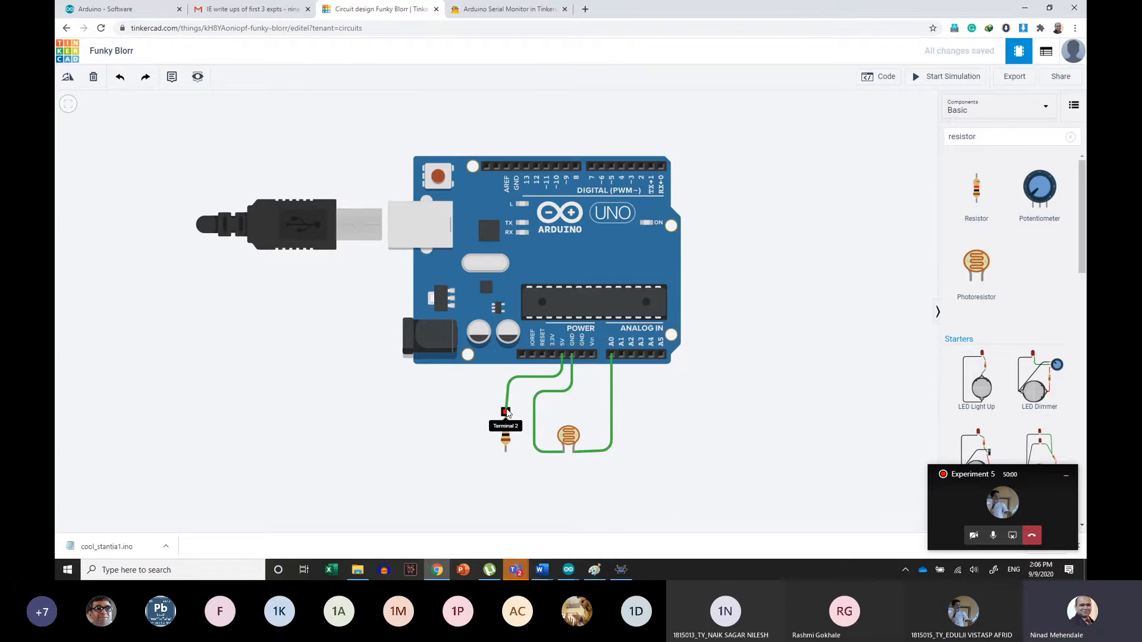
pyautogui.click(506, 412)
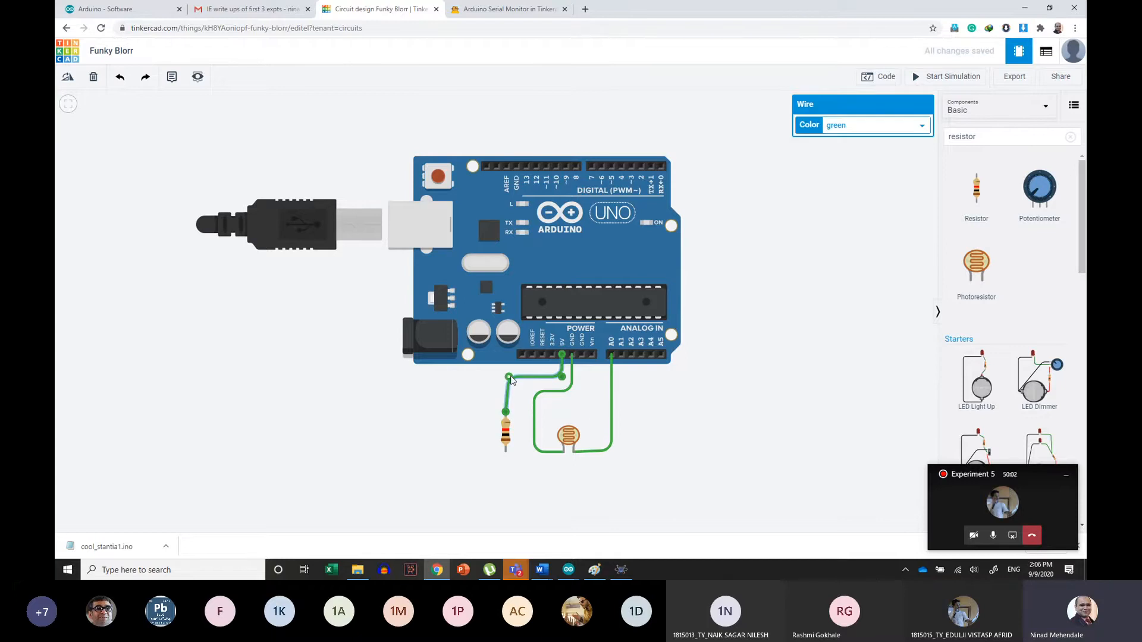
pyautogui.moveTo(509, 377); pyautogui.dragTo(505, 376)
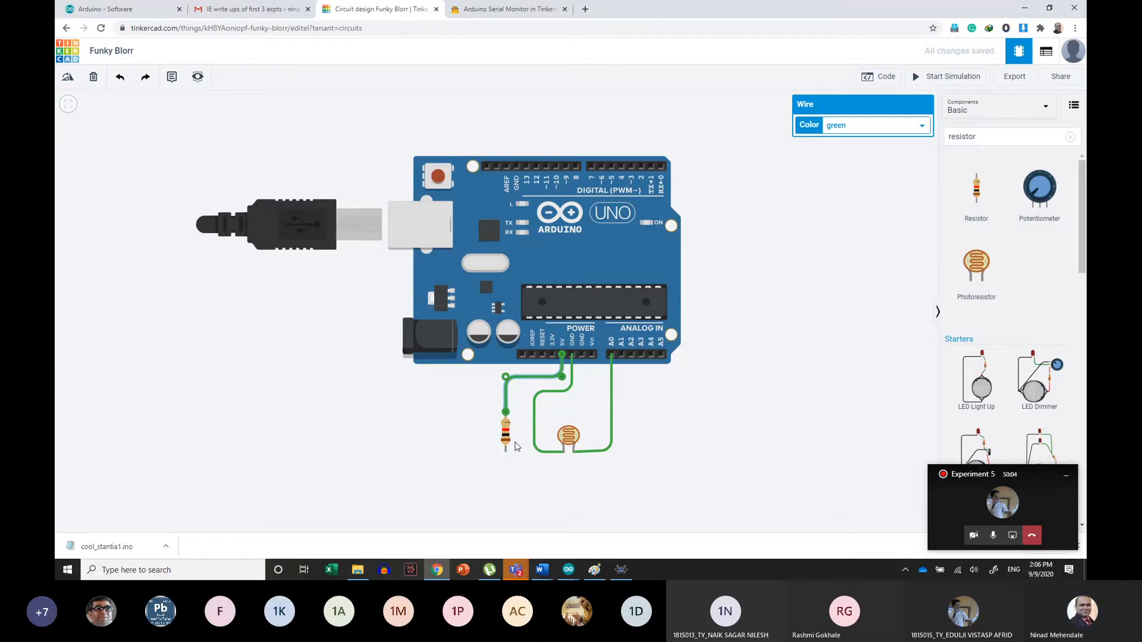
# Wire the resistor's lower terminal to Terminal 2 of the photoresistor and align the wire's bend directly below that terminal
pyautogui.click(507, 451)
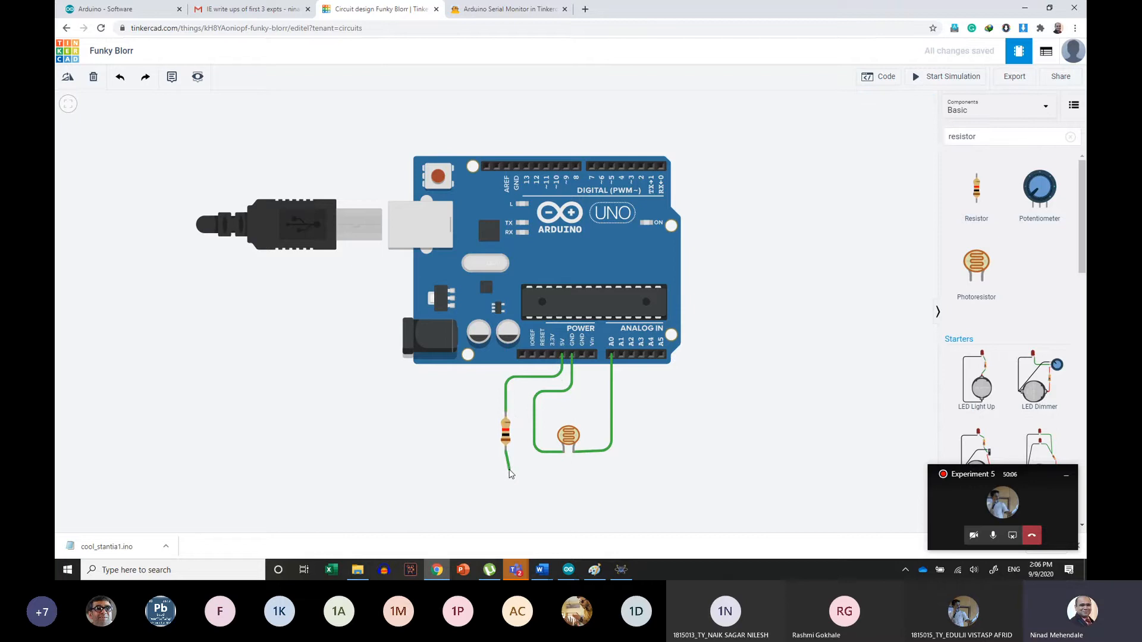
pyautogui.click(506, 470)
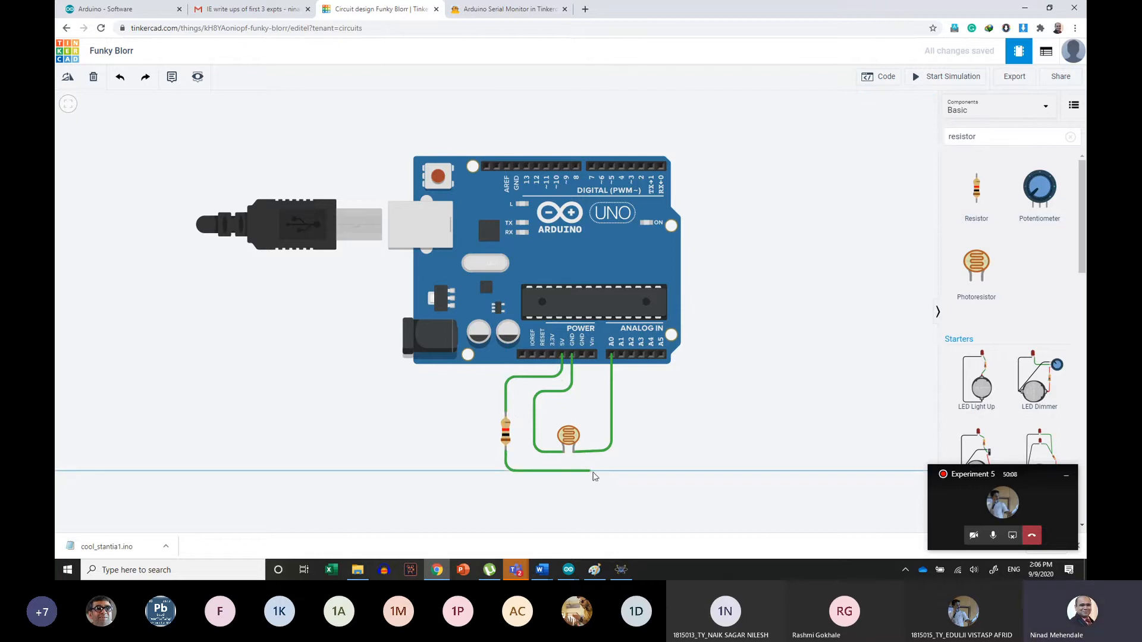
pyautogui.click(603, 471)
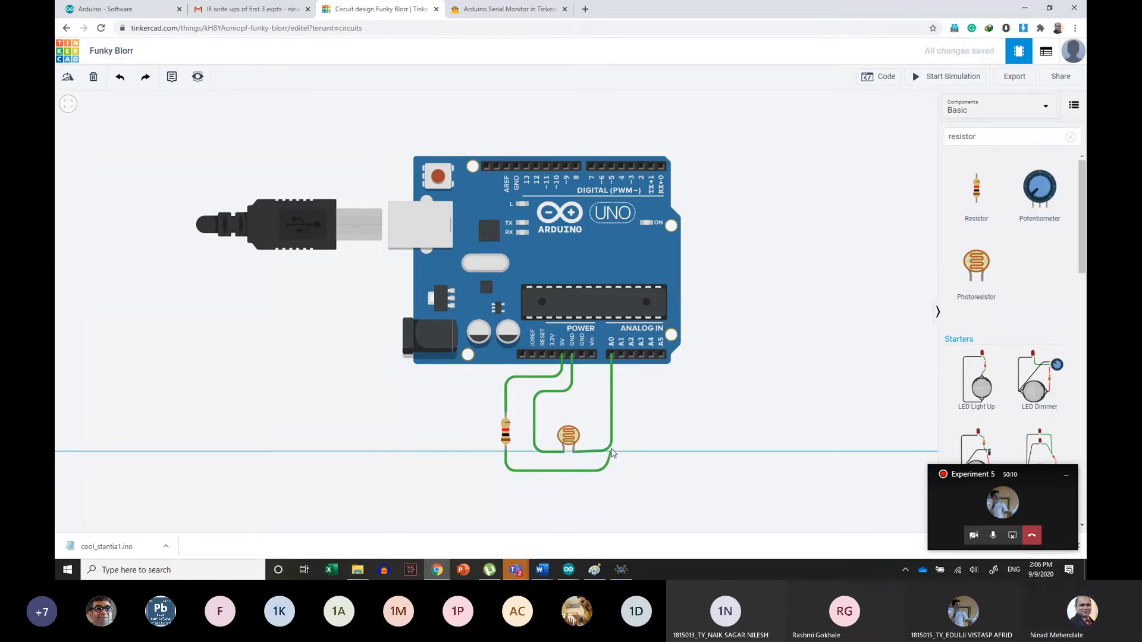
pyautogui.click(572, 454)
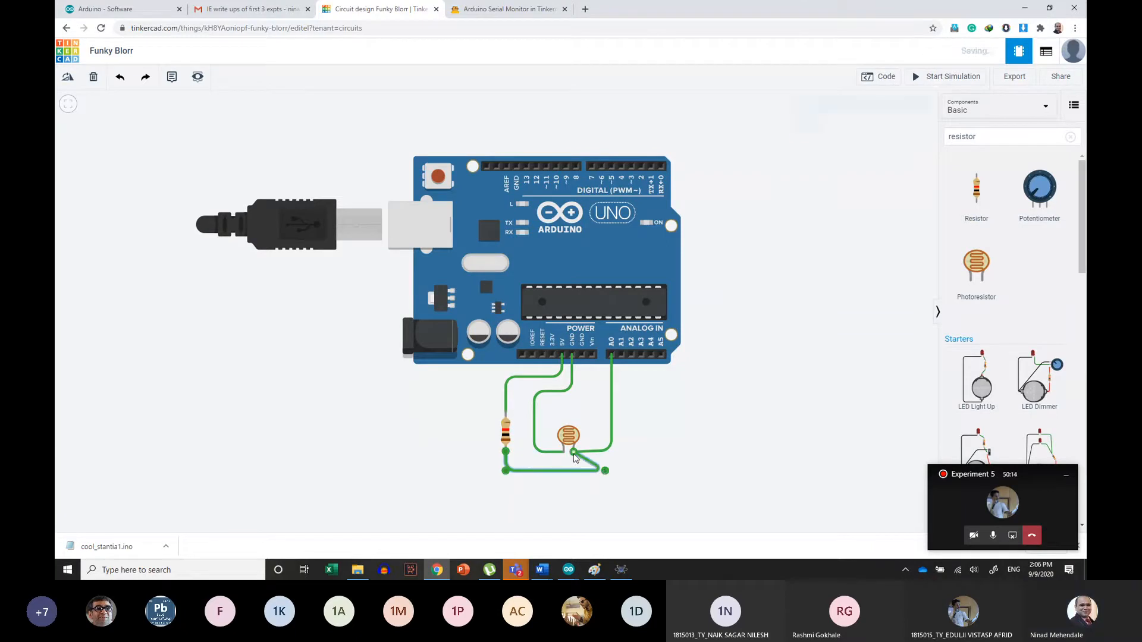
pyautogui.moveTo(605, 471); pyautogui.dragTo(575, 471)
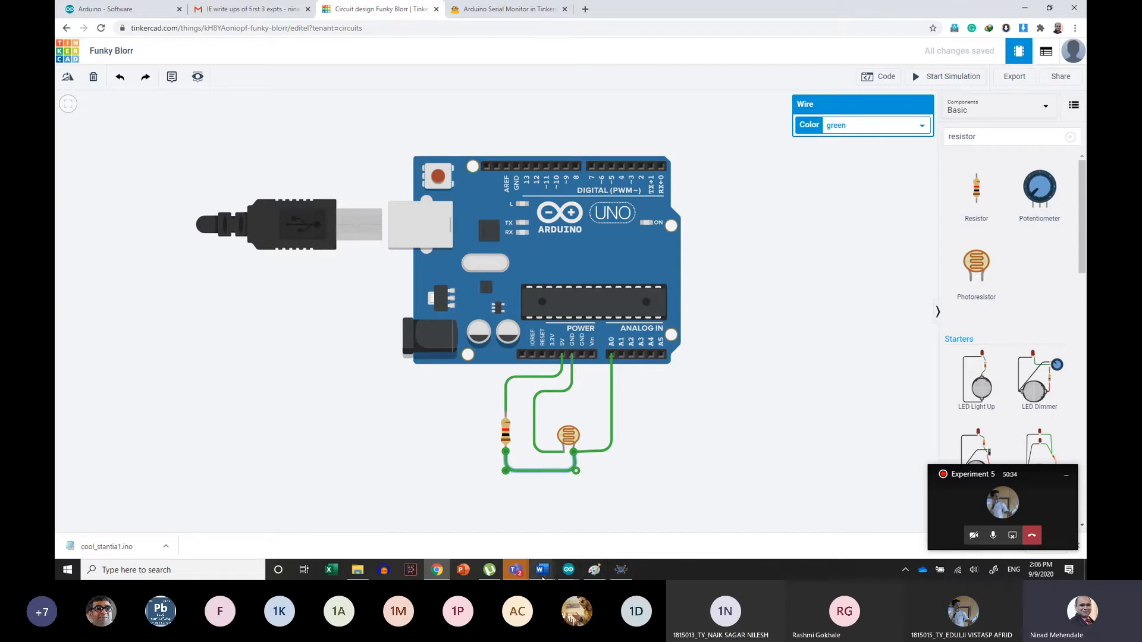
# Switch to Experiment 5.docx in Word and extend the last procedure bullet to "Add photo resistor and resistor from component"
pyautogui.moveTo(574, 574)
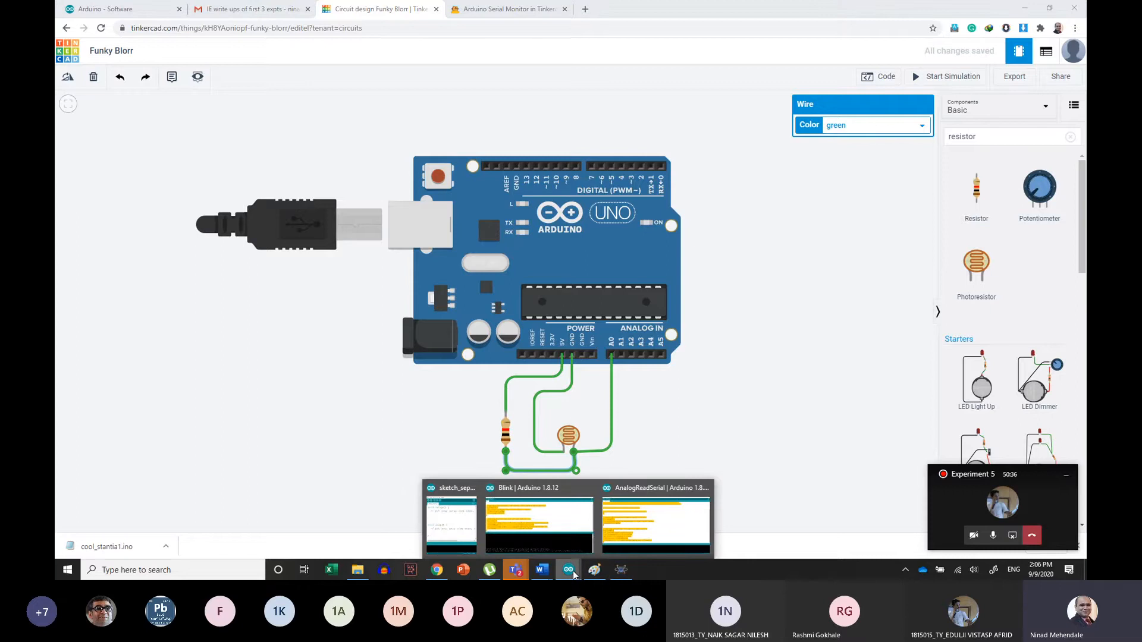
pyautogui.click(438, 530)
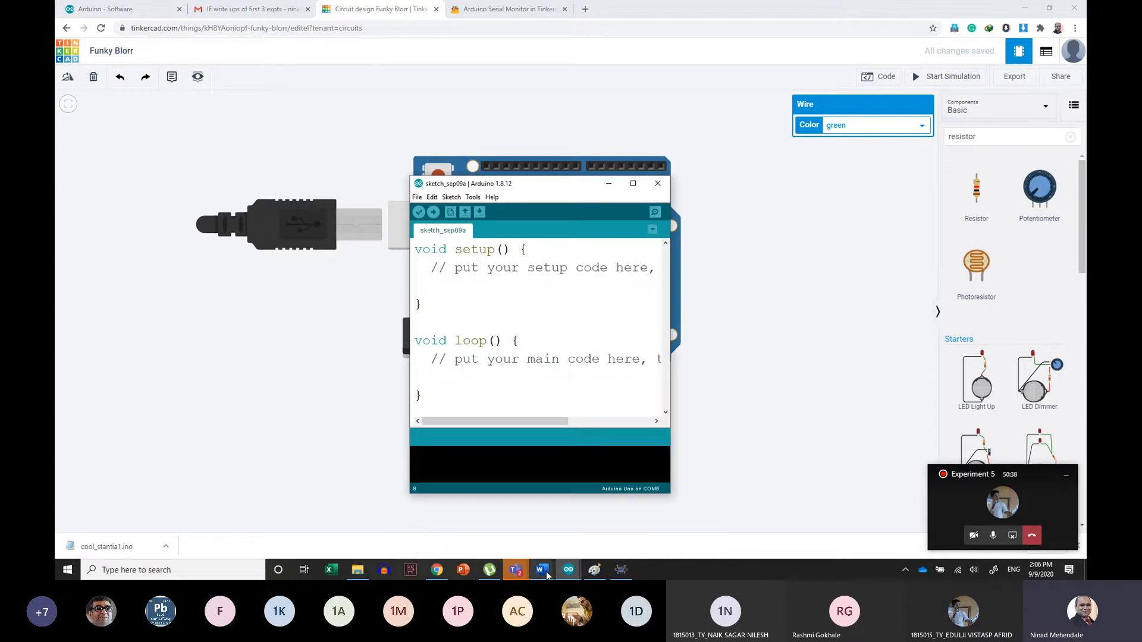
pyautogui.moveTo(542, 569)
pyautogui.click(599, 527)
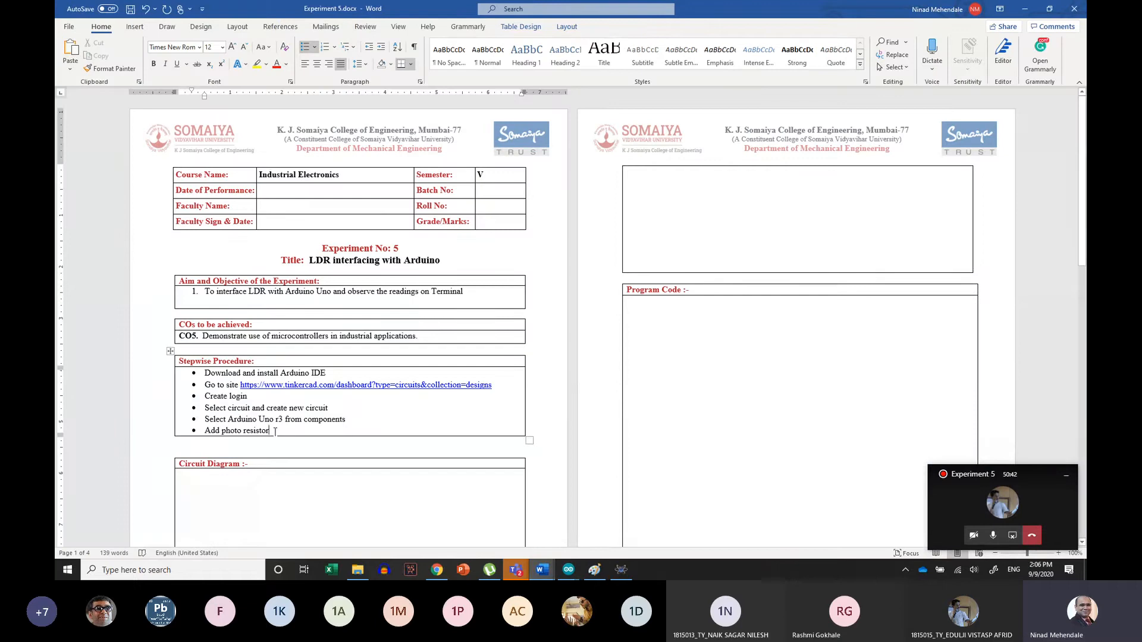
pyautogui.write('c')
pyautogui.write('nd')
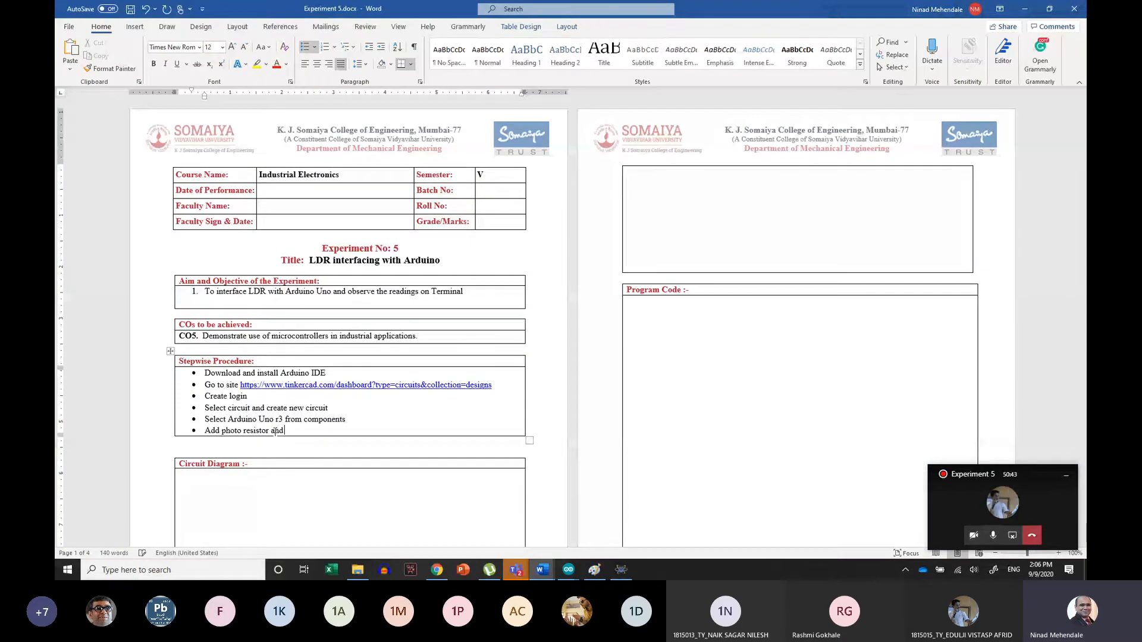
pyautogui.write(' resistor from component')
# Add the bullet "Connect as per circuit diagram" to the Stepwise Procedure and start an empty bullet below it
pyautogui.press('Return')
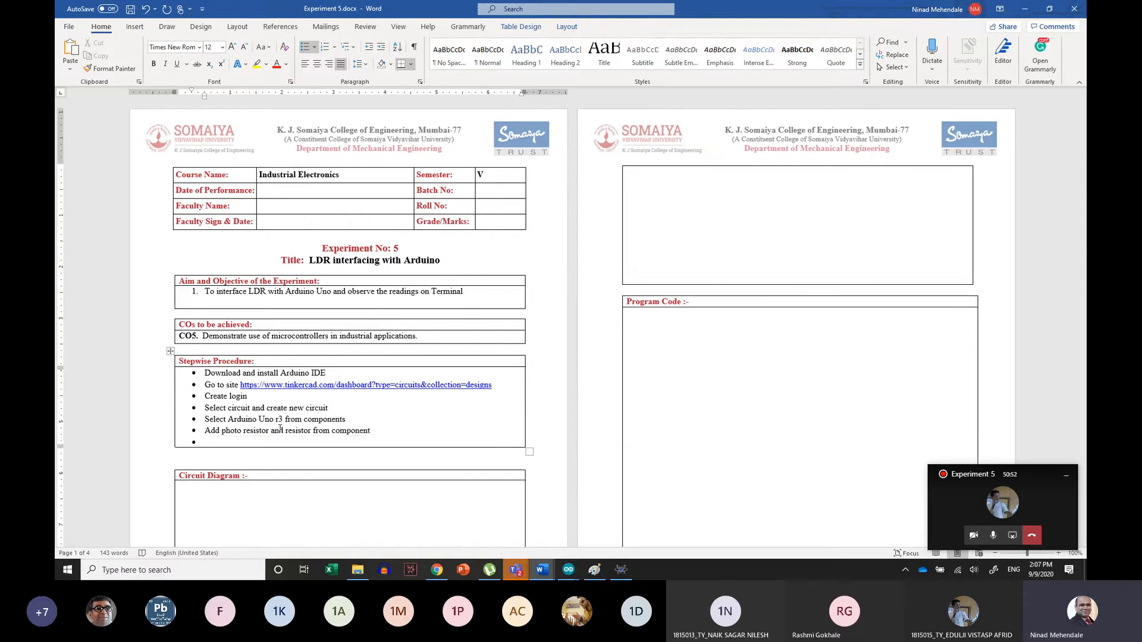
pyautogui.write('Conne')
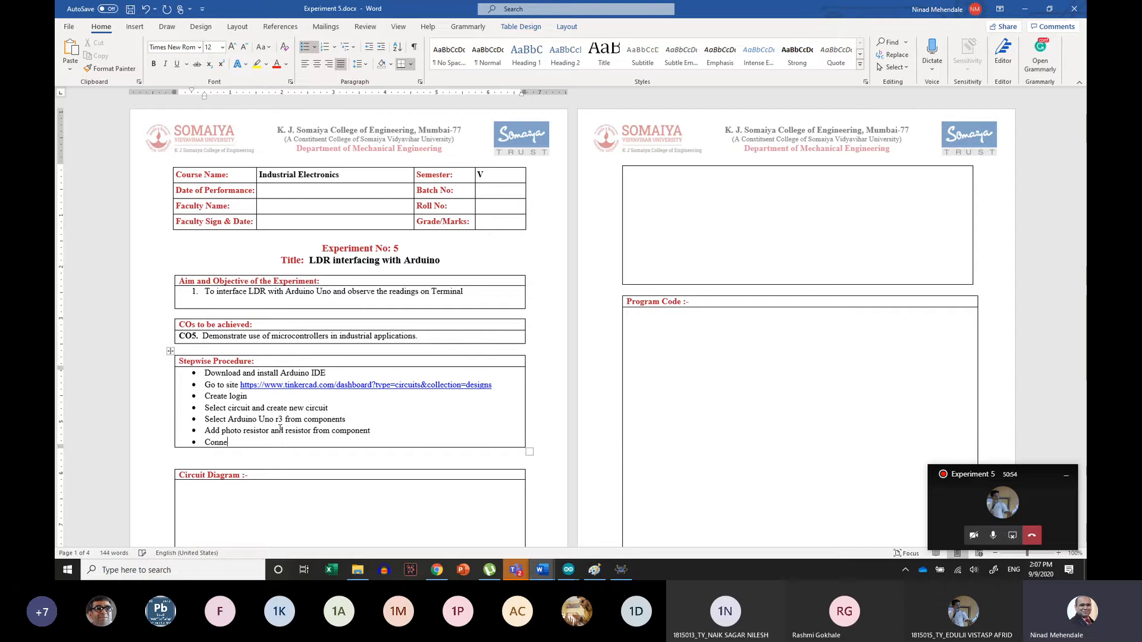
pyautogui.write('ct as per circuit diagram')
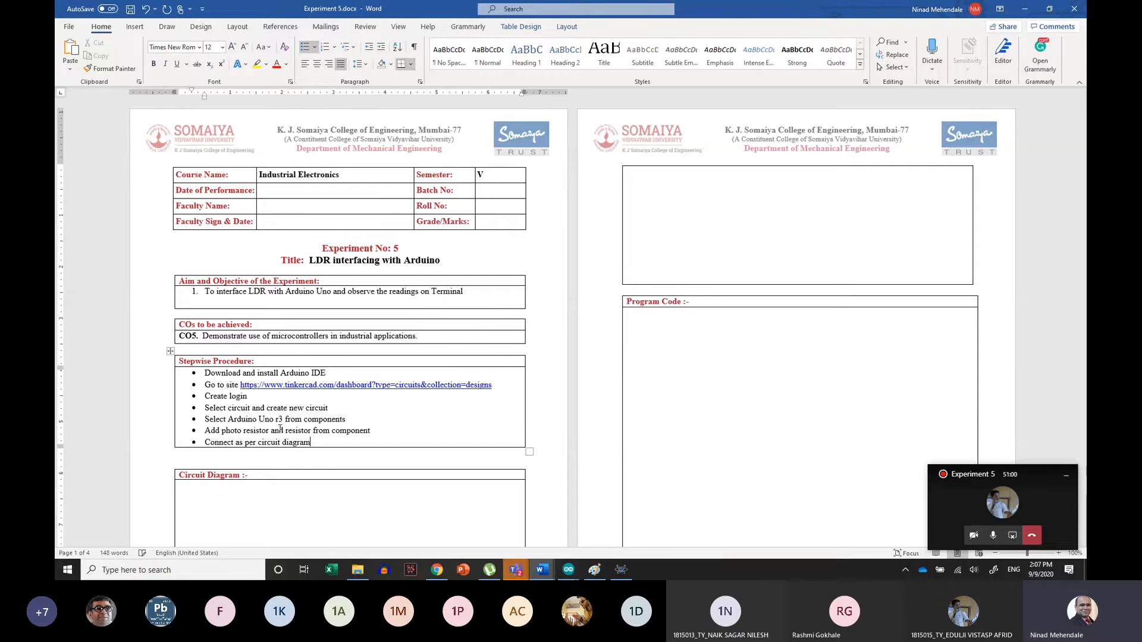
pyautogui.press('Return')
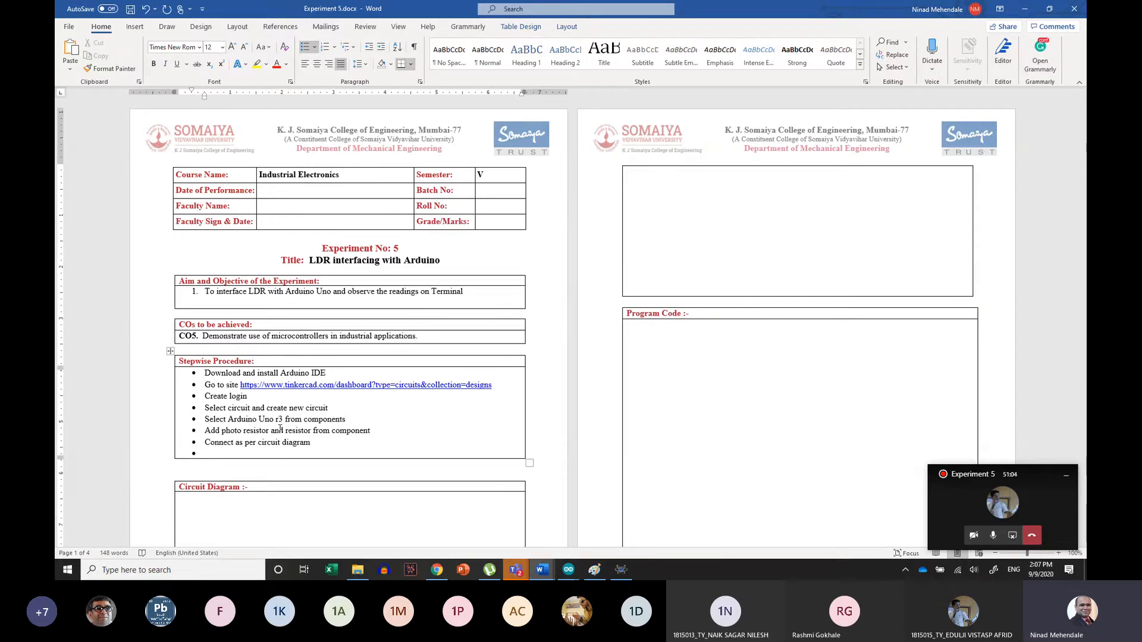
# Add "Write code in Arduino IDE" as the last Stepwise Procedure bullet and switch to the blank sketch_sep09a in the Arduino IDE
pyautogui.write('Write code in Arduino IDE')
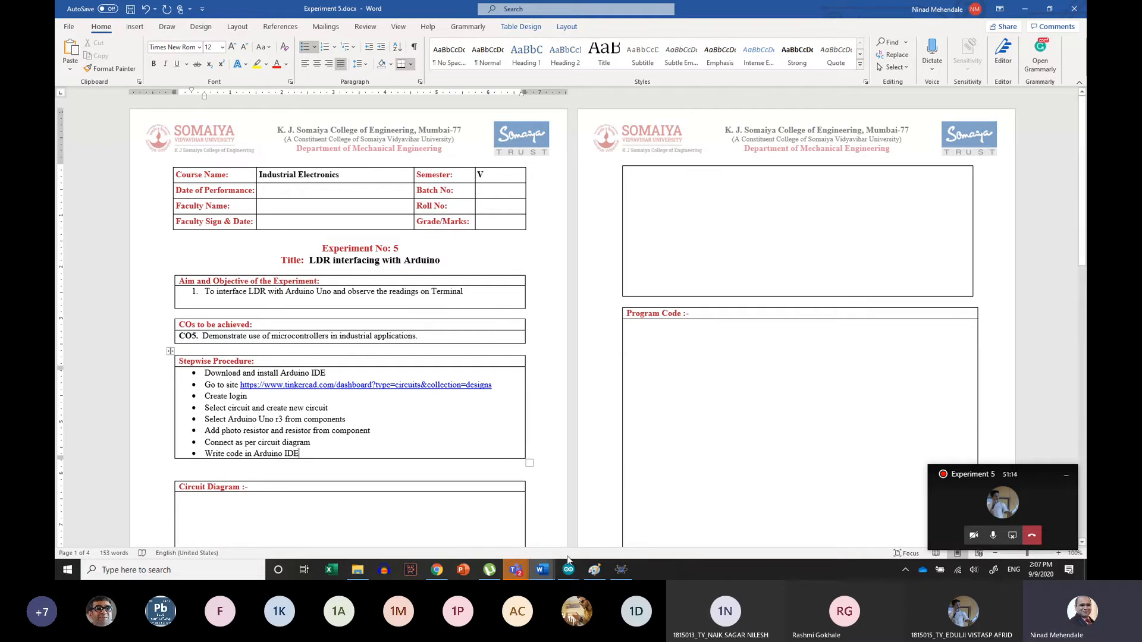
pyautogui.moveTo(569, 572)
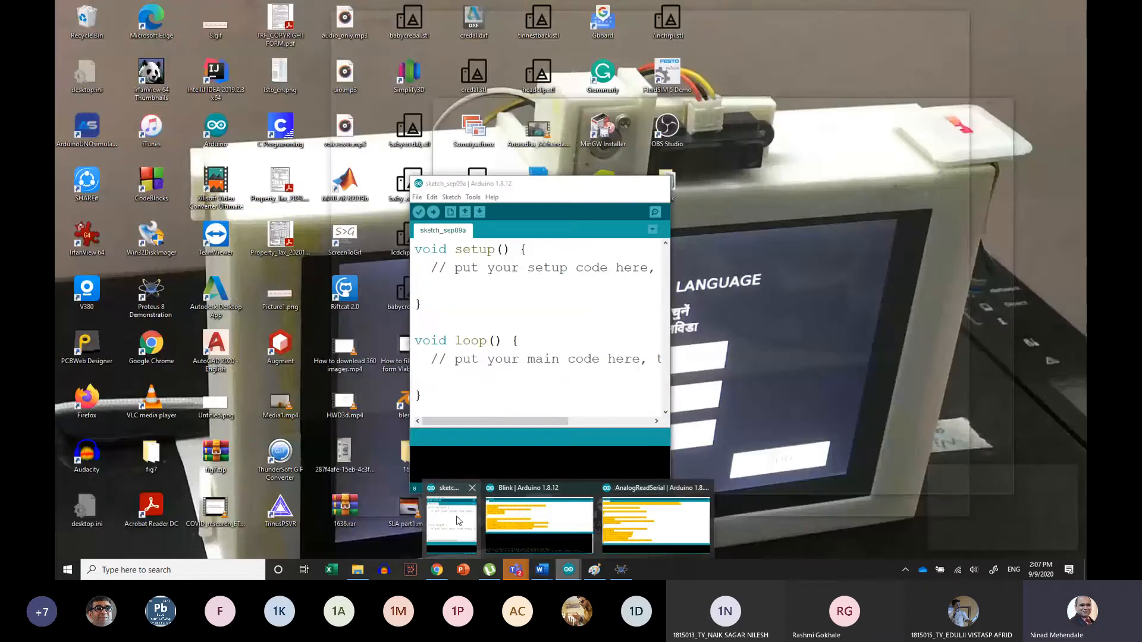
pyautogui.click(458, 520)
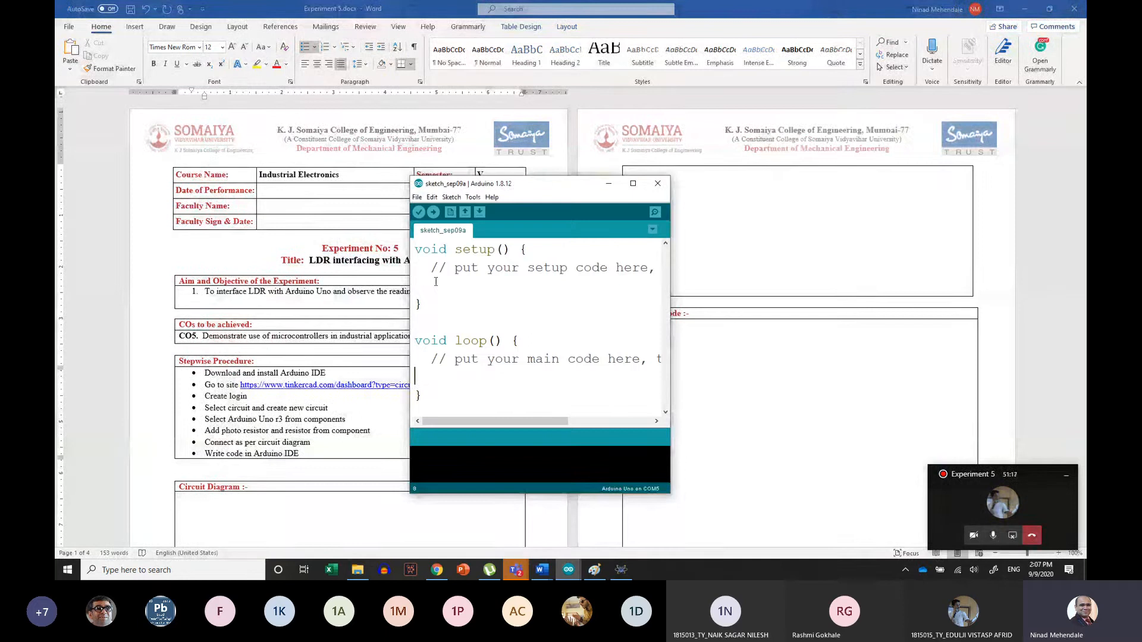
# Open the built-in AnalogReadSerial example from the 01.Basics category
pyautogui.click(416, 198)
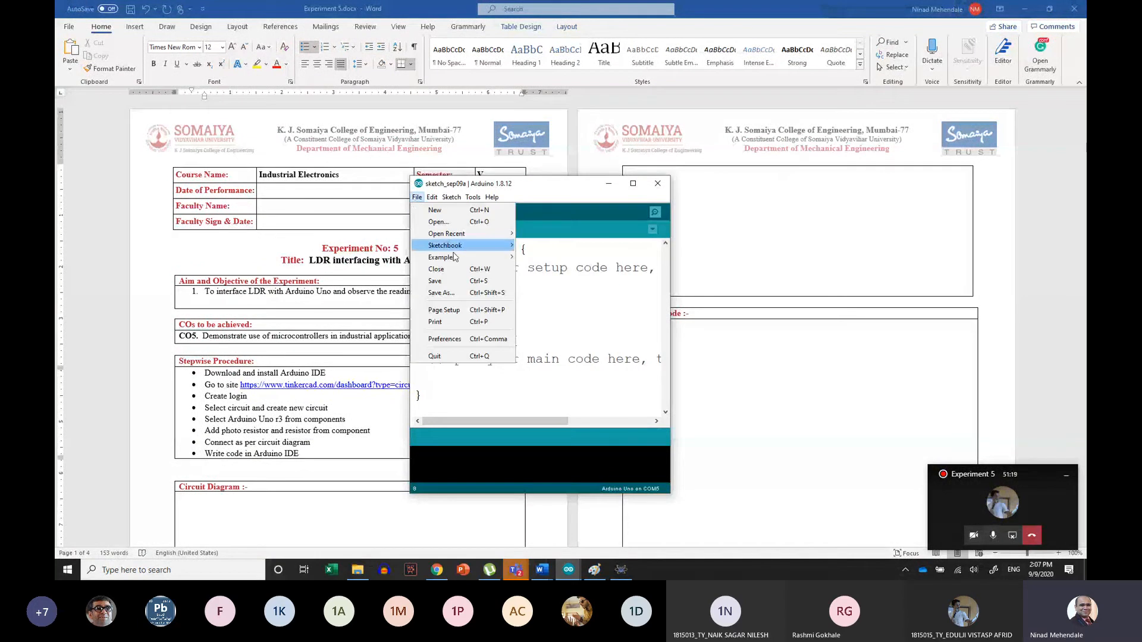
pyautogui.moveTo(499, 255)
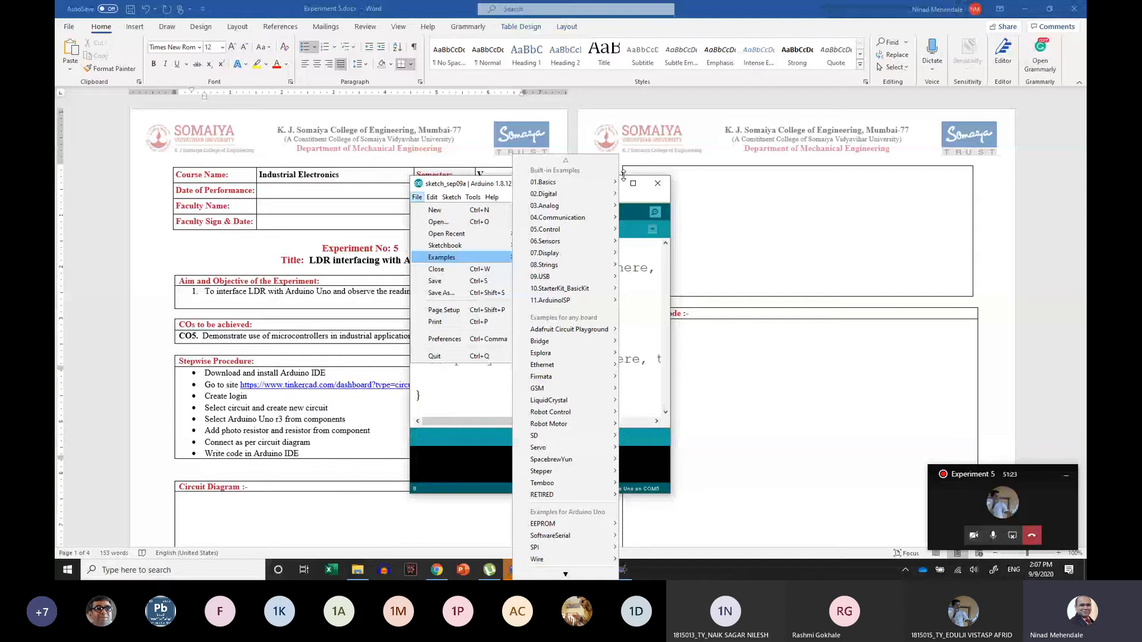
pyautogui.moveTo(610, 182)
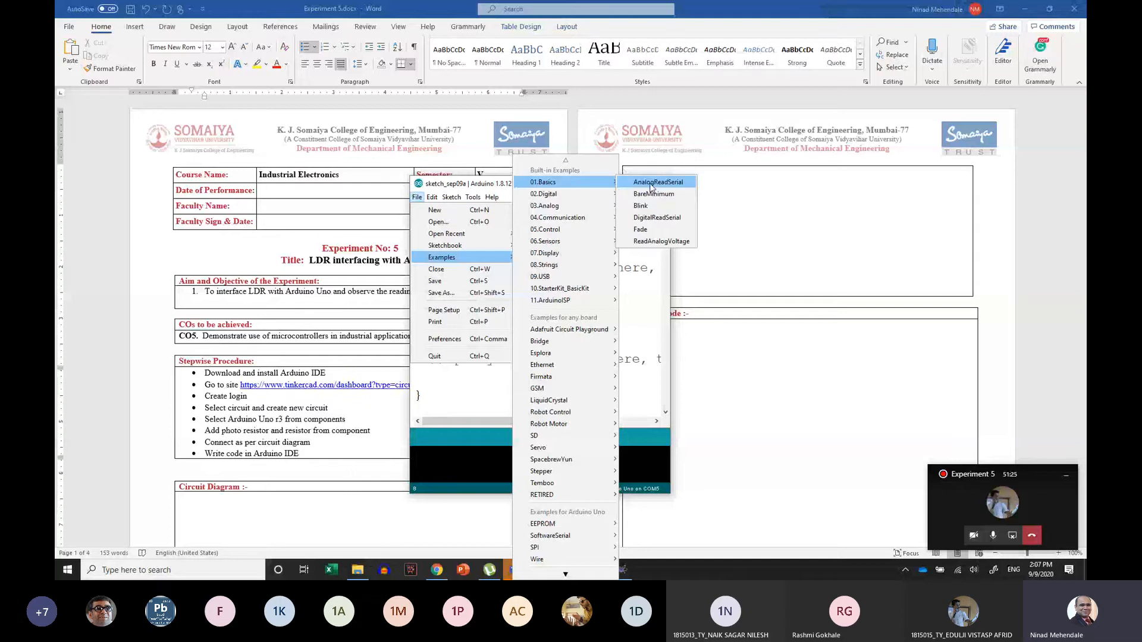
pyautogui.click(650, 182)
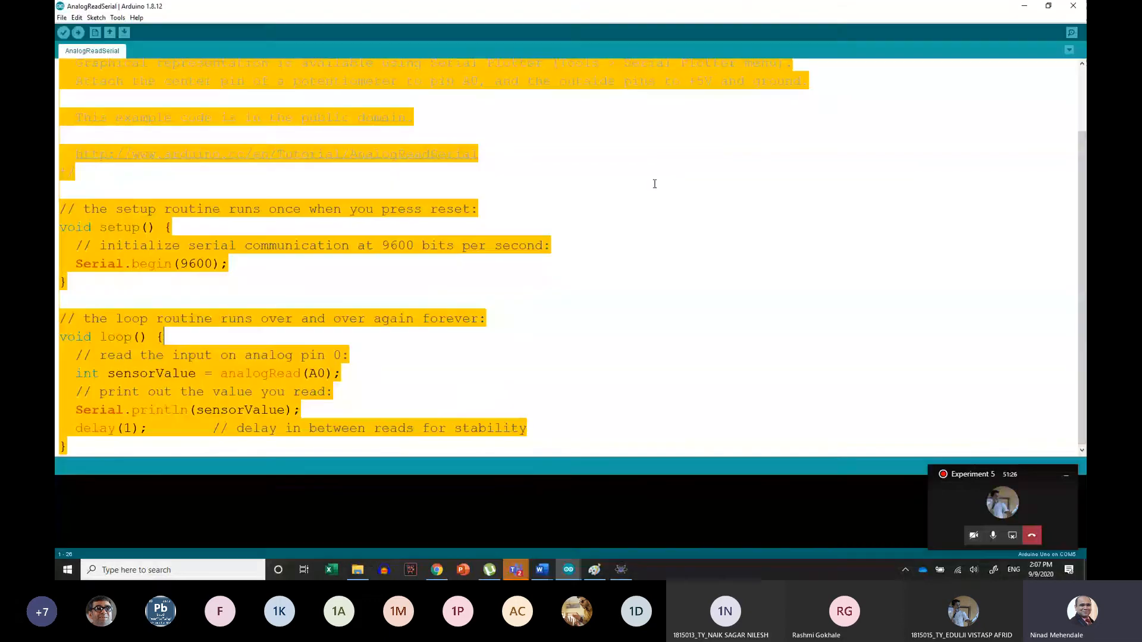
# Delete the introductory block comment above the setup routine in the AnalogReadSerial sketch
pyautogui.click(456, 301)
pyautogui.moveTo(158, 179); pyautogui.dragTo(60, 81)
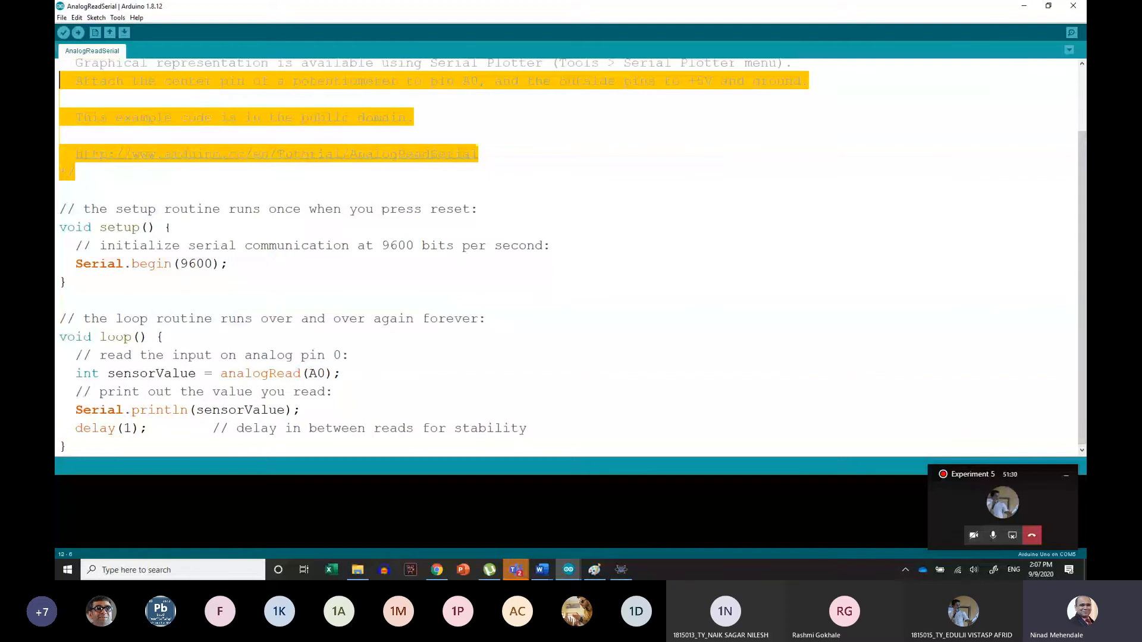
pyautogui.press('Delete')
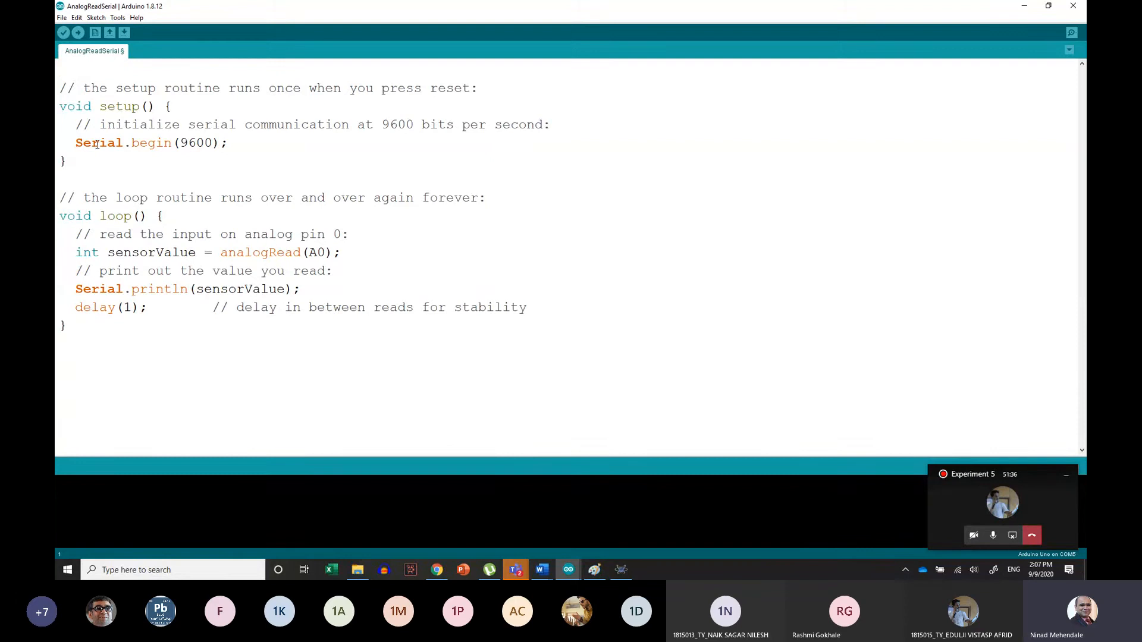
# Examine the sketch's Serial.begin, sensorValue, analogRead(A0), Serial.println and delay statements one by one
pyautogui.moveTo(76, 143); pyautogui.dragTo(228, 143)
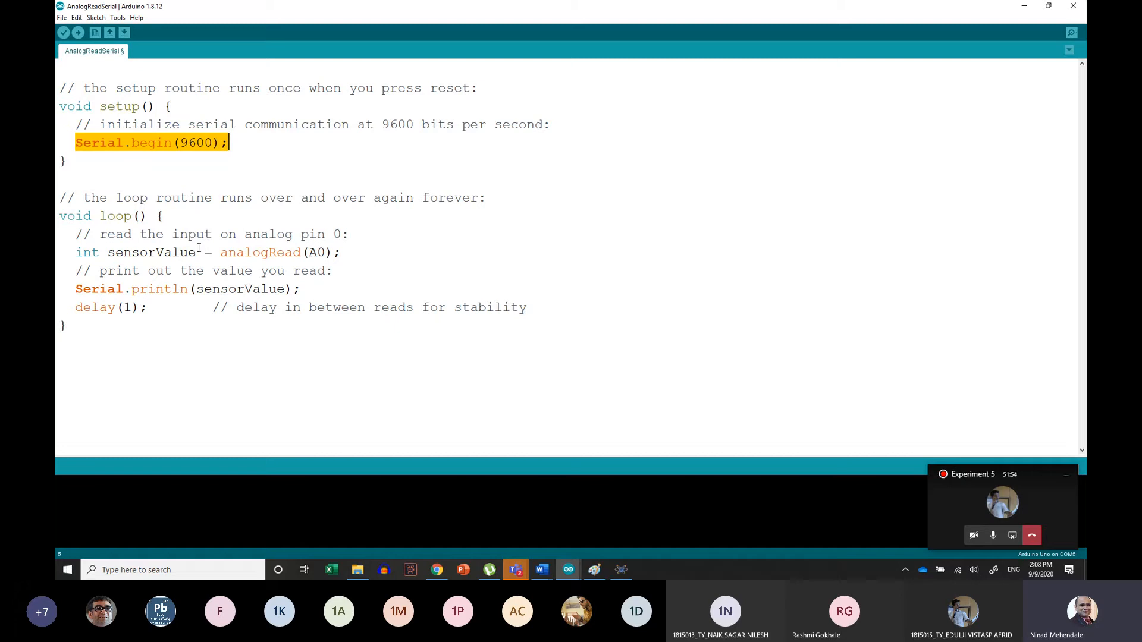
pyautogui.moveTo(204, 255); pyautogui.dragTo(70, 255)
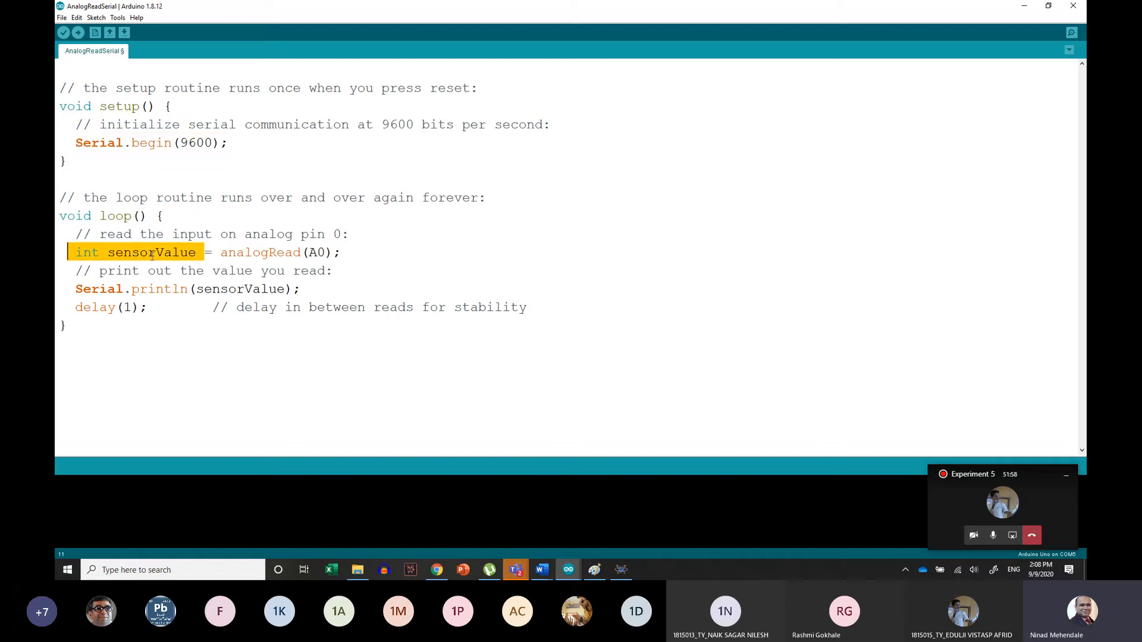
pyautogui.moveTo(220, 255); pyautogui.dragTo(344, 259)
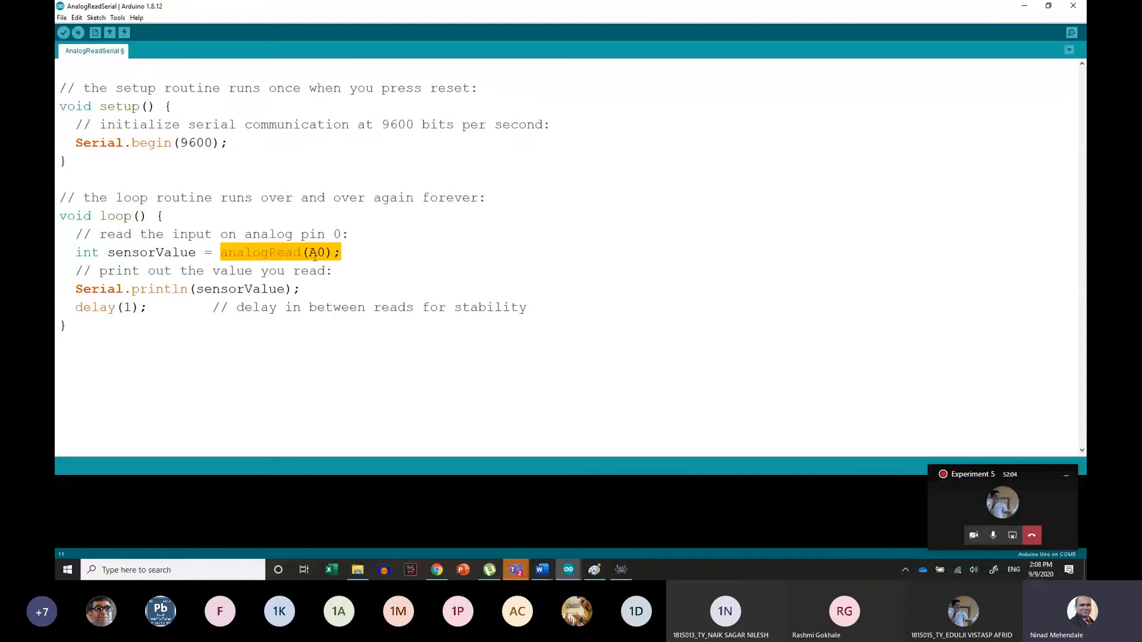
pyautogui.click(140, 252)
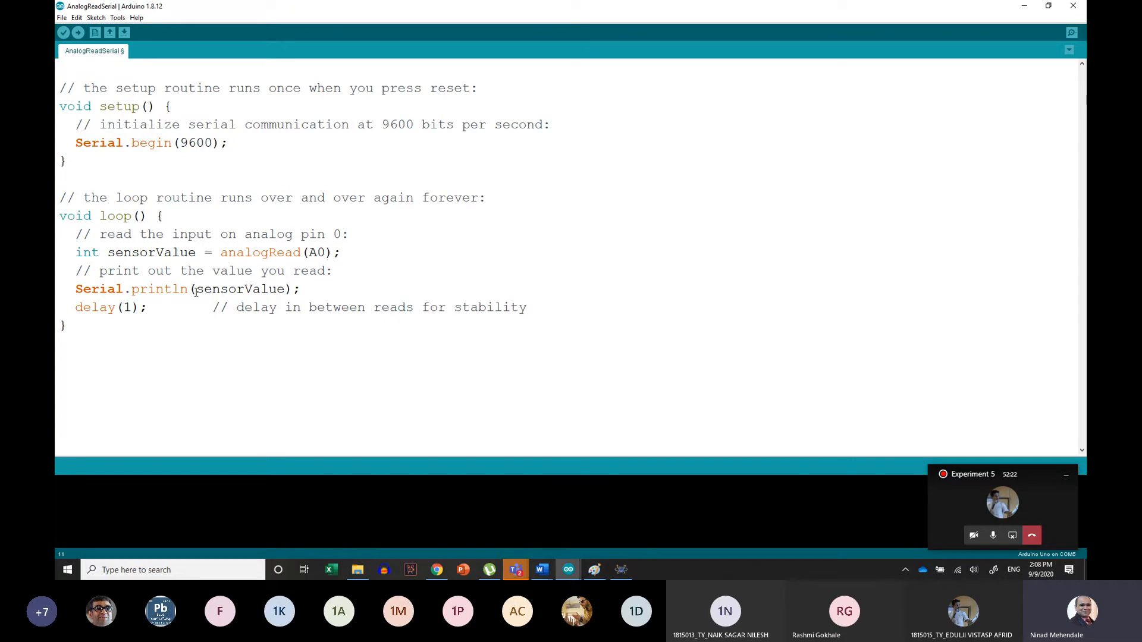
pyautogui.moveTo(196, 291); pyautogui.dragTo(286, 291)
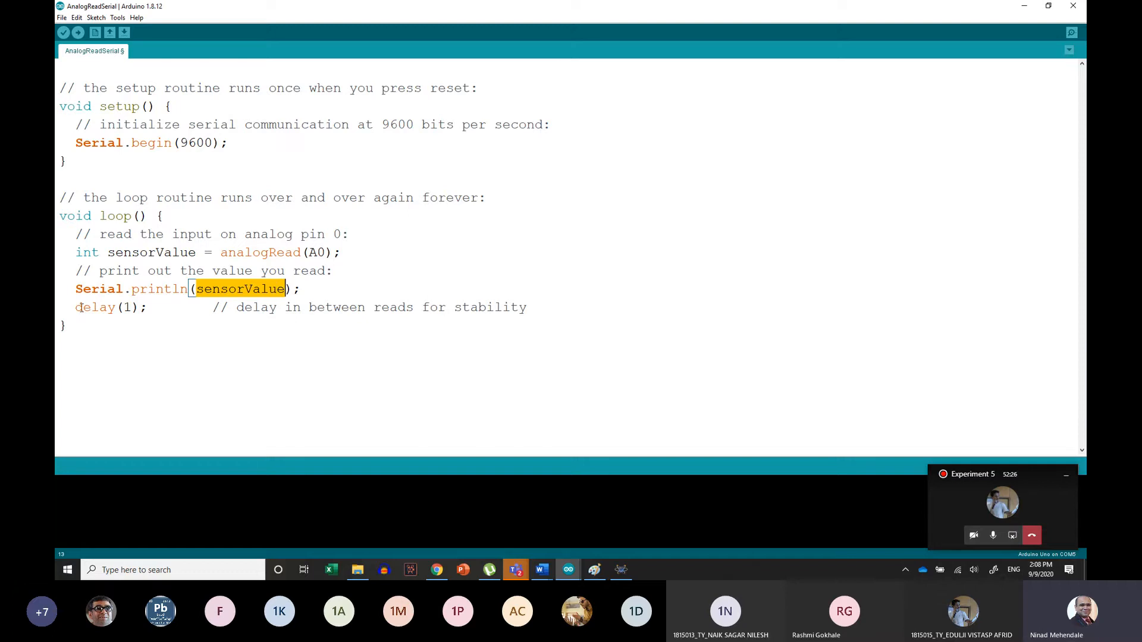
pyautogui.moveTo(76, 307); pyautogui.dragTo(167, 306)
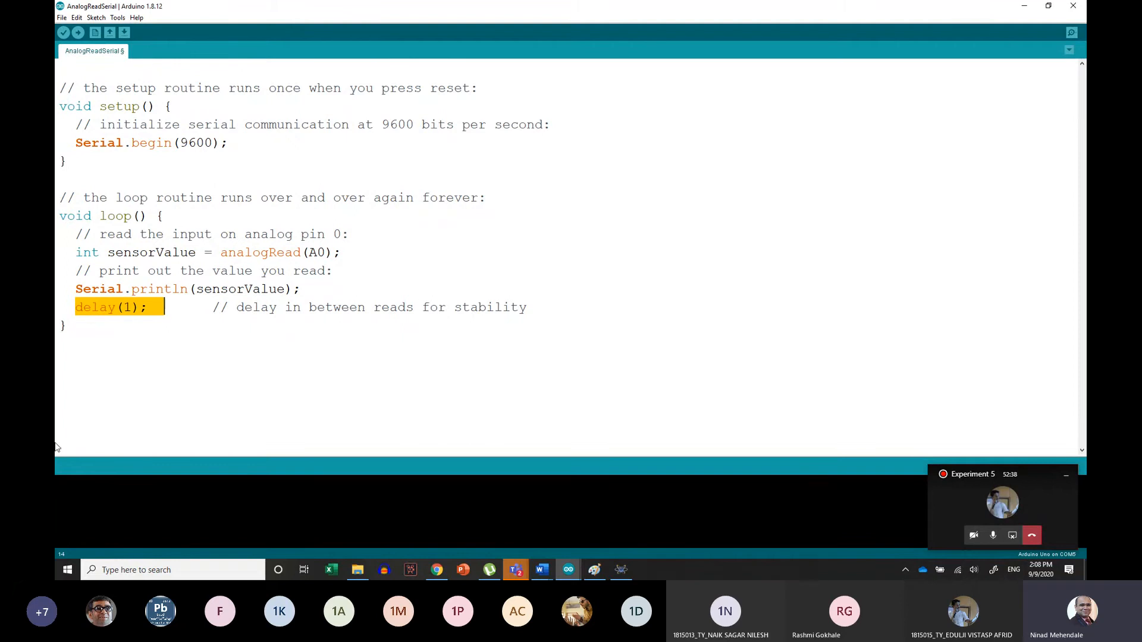
pyautogui.click(254, 349)
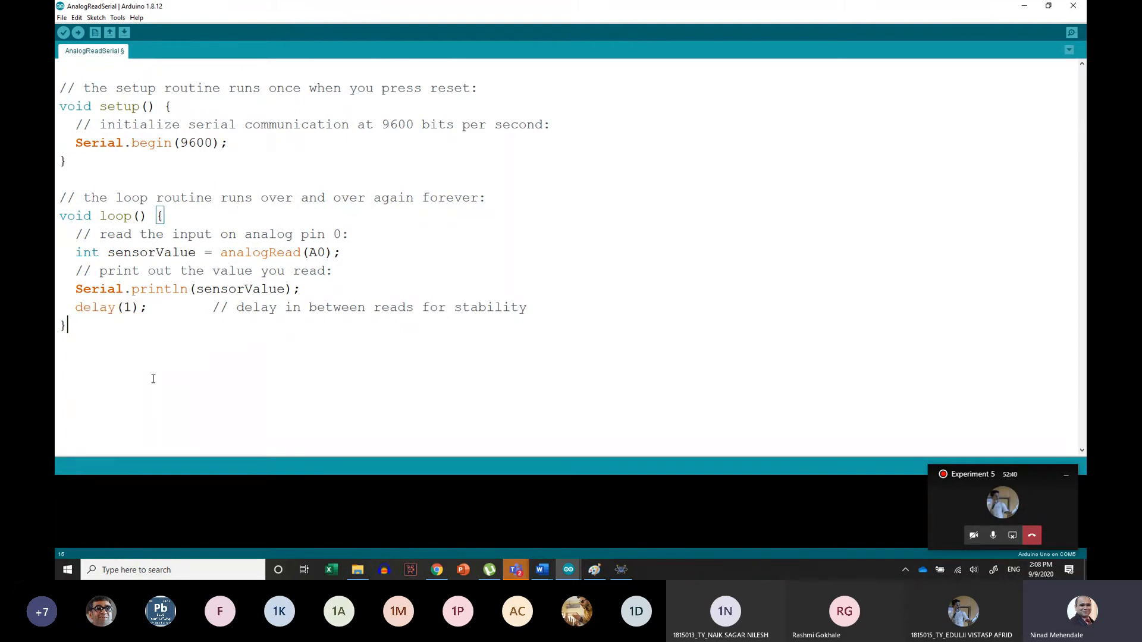
# Copy the entire remaining AnalogReadSerial code, including both the setup and loop routines
pyautogui.moveTo(118, 352)
pyautogui.mouseDown()
pyautogui.moveTo(59, 247)
pyautogui.moveTo(72, 87)
pyautogui.moveTo(112, 40)
pyautogui.mouseUp()
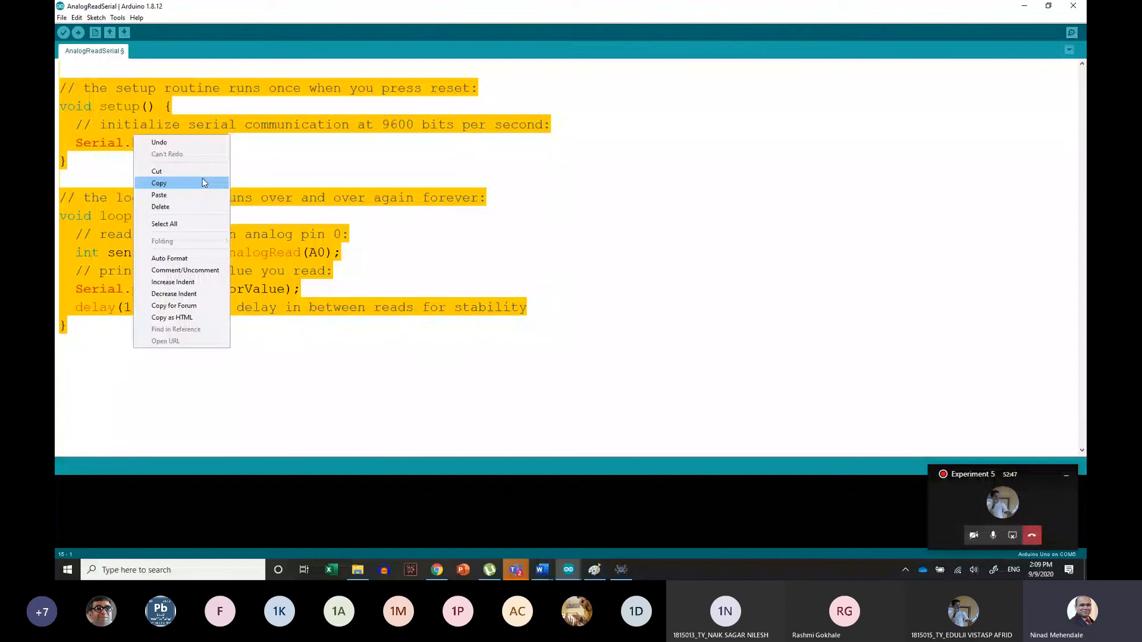
pyautogui.click(204, 183)
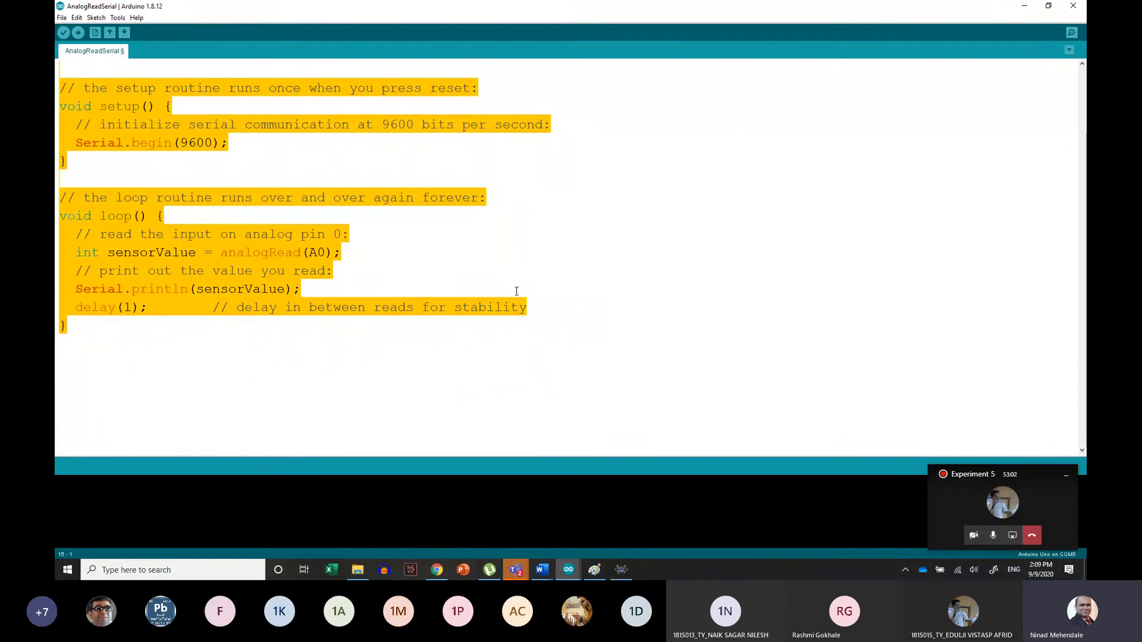
pyautogui.rightClick(306, 257)
pyautogui.click(324, 308)
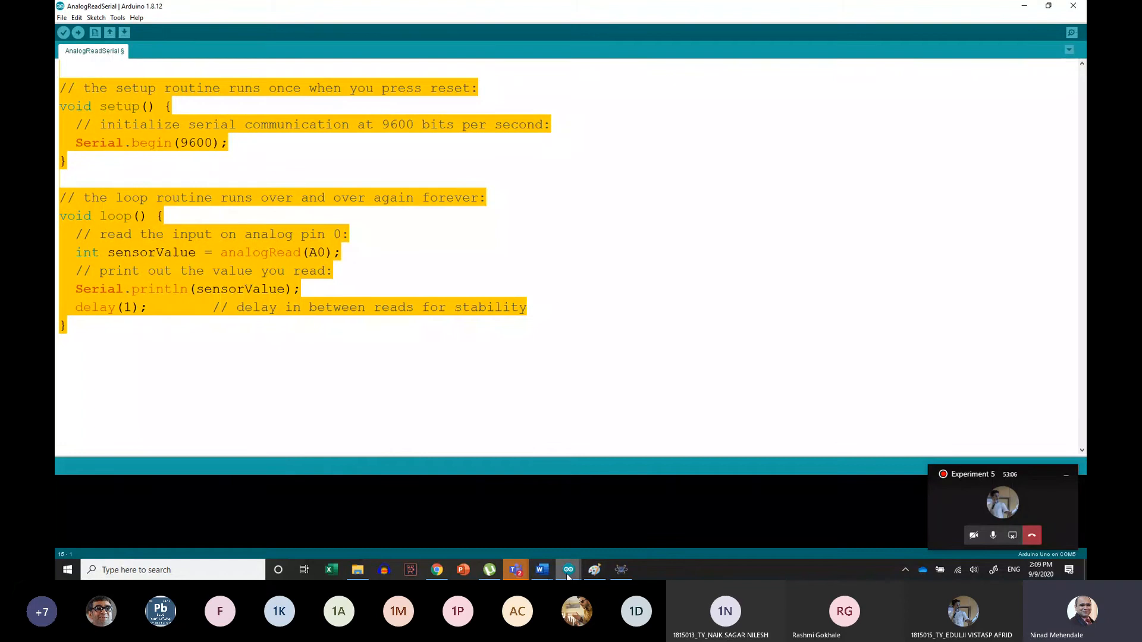
# Switch to the Tinkercad circuit in Chrome, show its code editor and change it from Blocks to Text mode
pyautogui.click(444, 571)
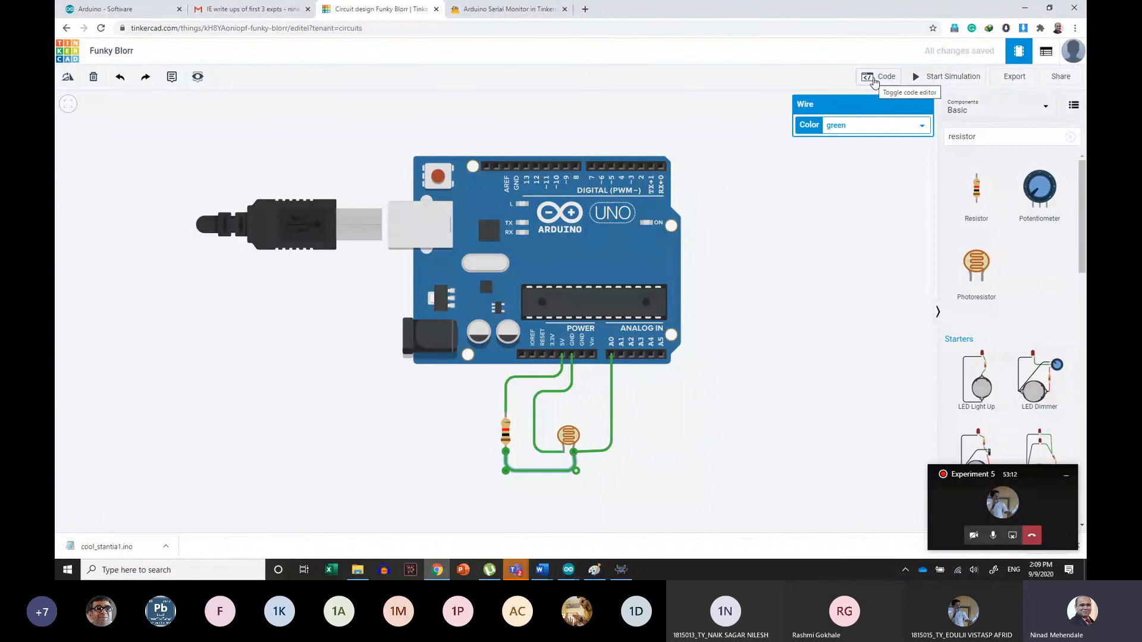
pyautogui.click(874, 79)
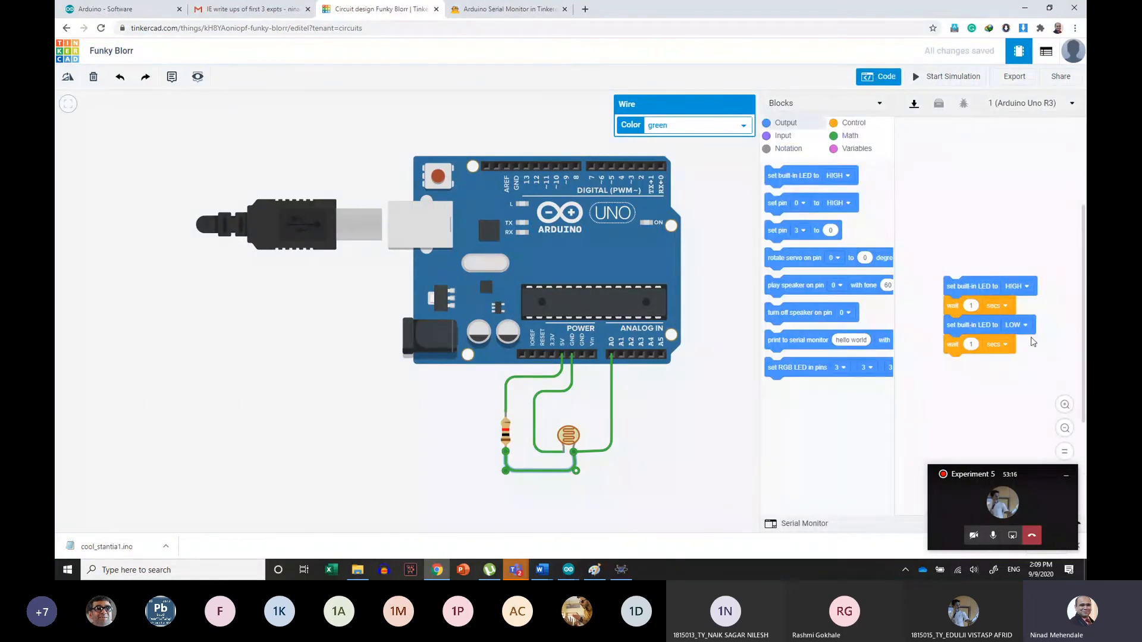
pyautogui.click(877, 107)
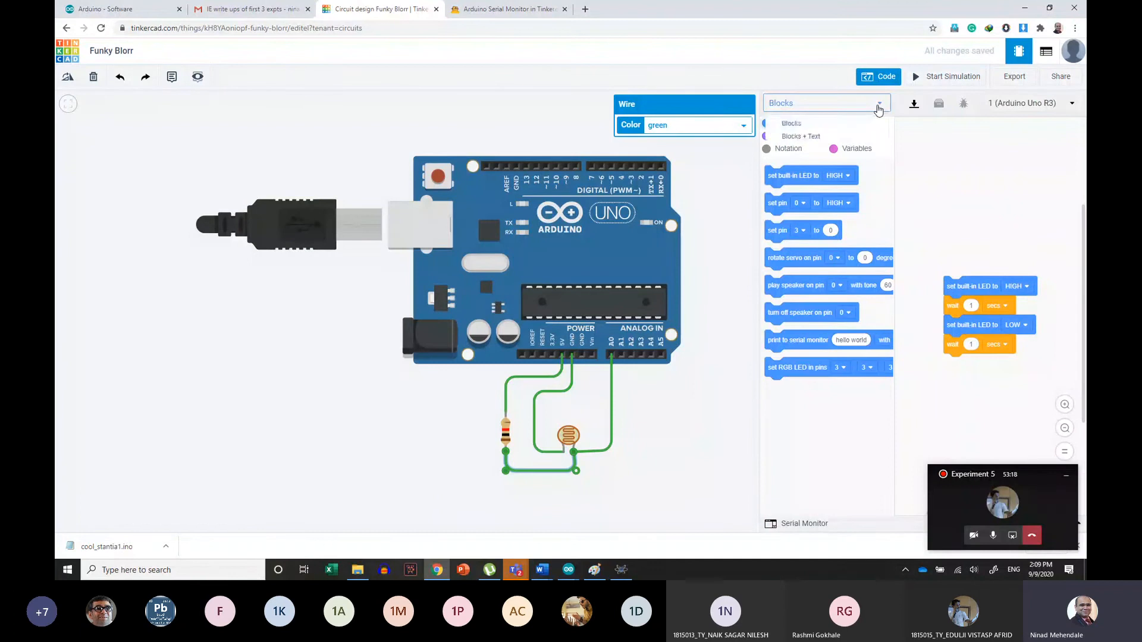
pyautogui.click(819, 151)
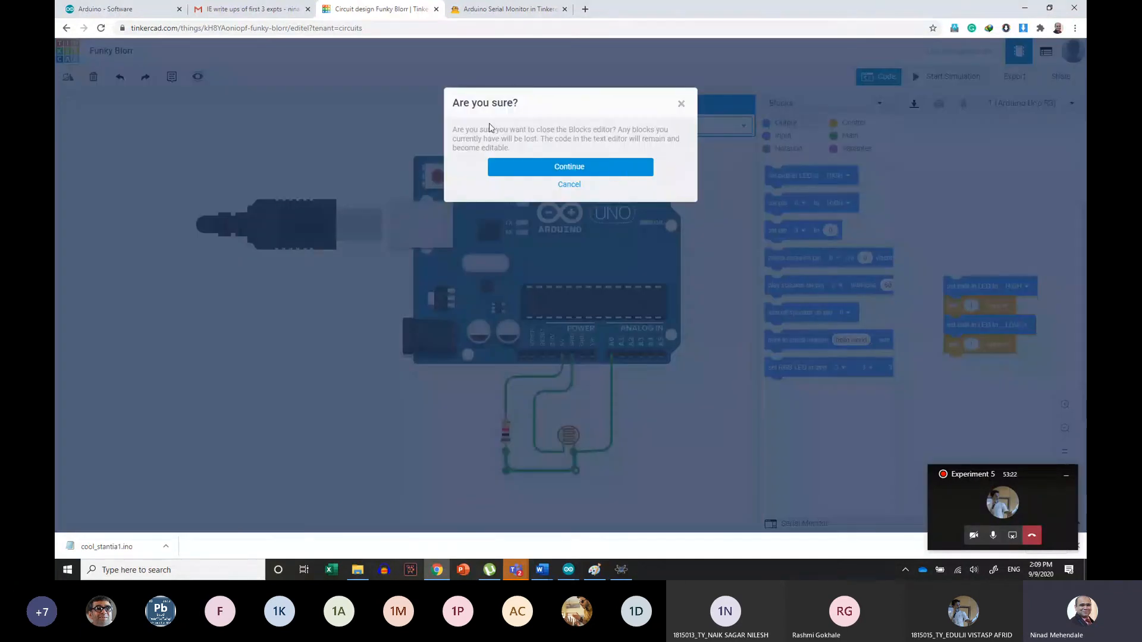
pyautogui.click(603, 174)
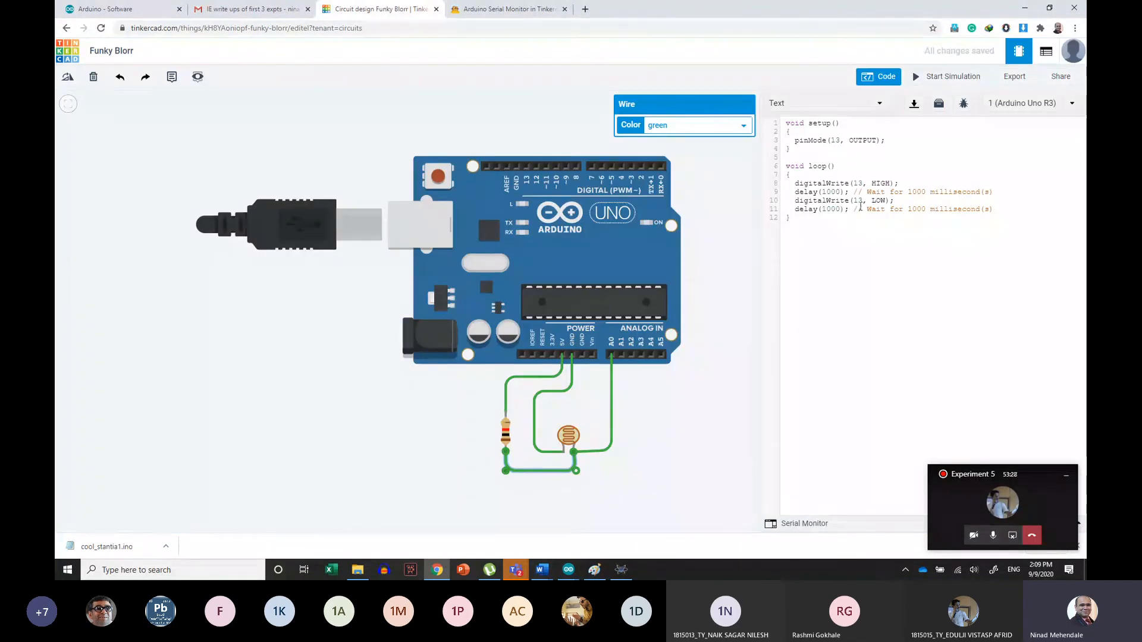
# Replace the default LED blink code in the text editor with the copied AnalogReadSerial sketch
pyautogui.moveTo(844, 241); pyautogui.dragTo(784, 115)
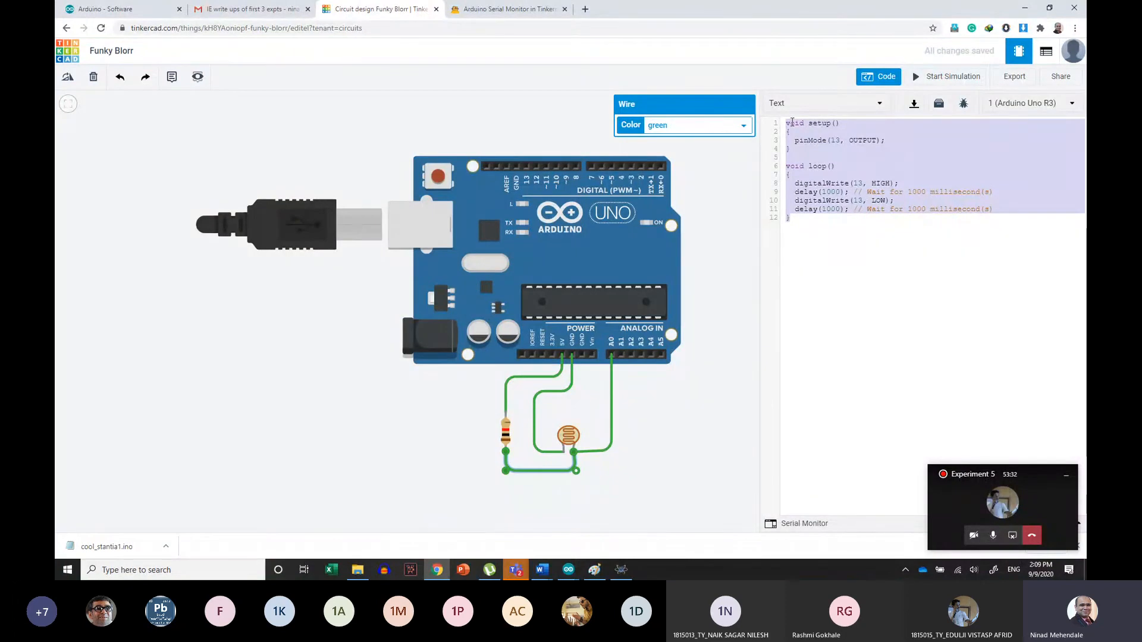
pyautogui.hotkey('ctrl', 'v')
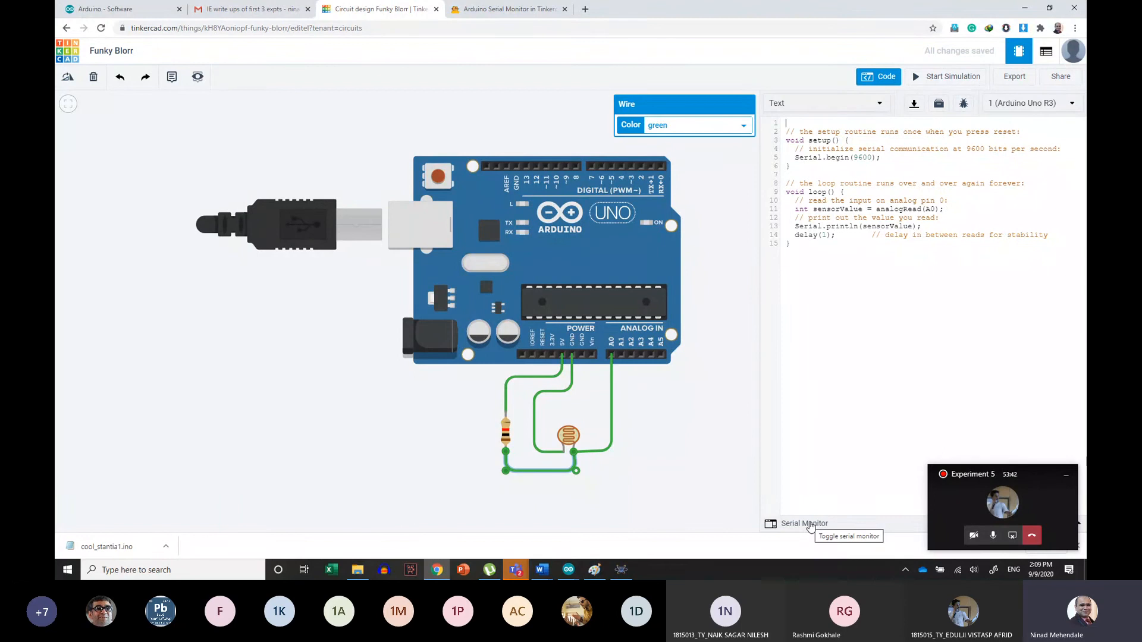
# Show the Serial Monitor, move the meeting window off its controls and turn on the graph
pyautogui.click(810, 524)
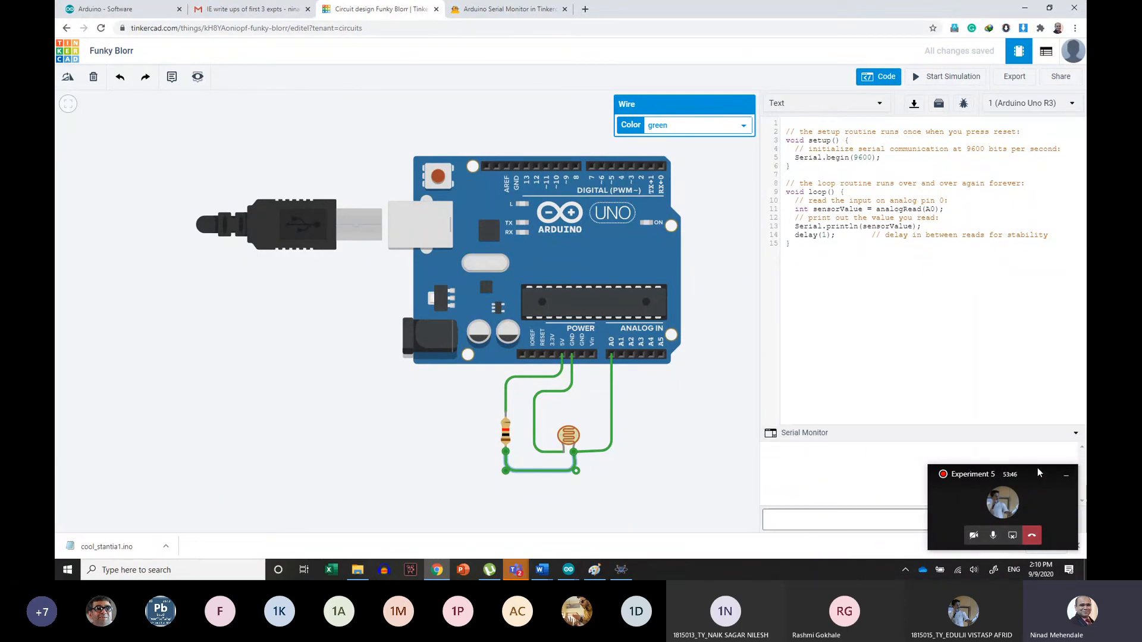
pyautogui.moveTo(1037, 473); pyautogui.dragTo(704, 470)
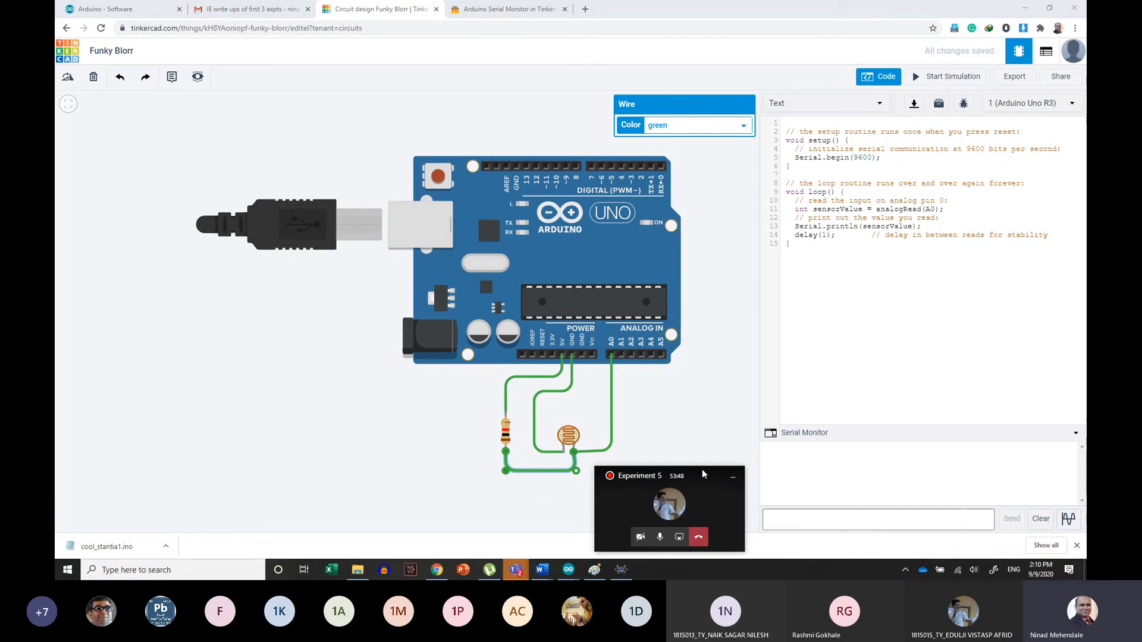
pyautogui.click(1068, 519)
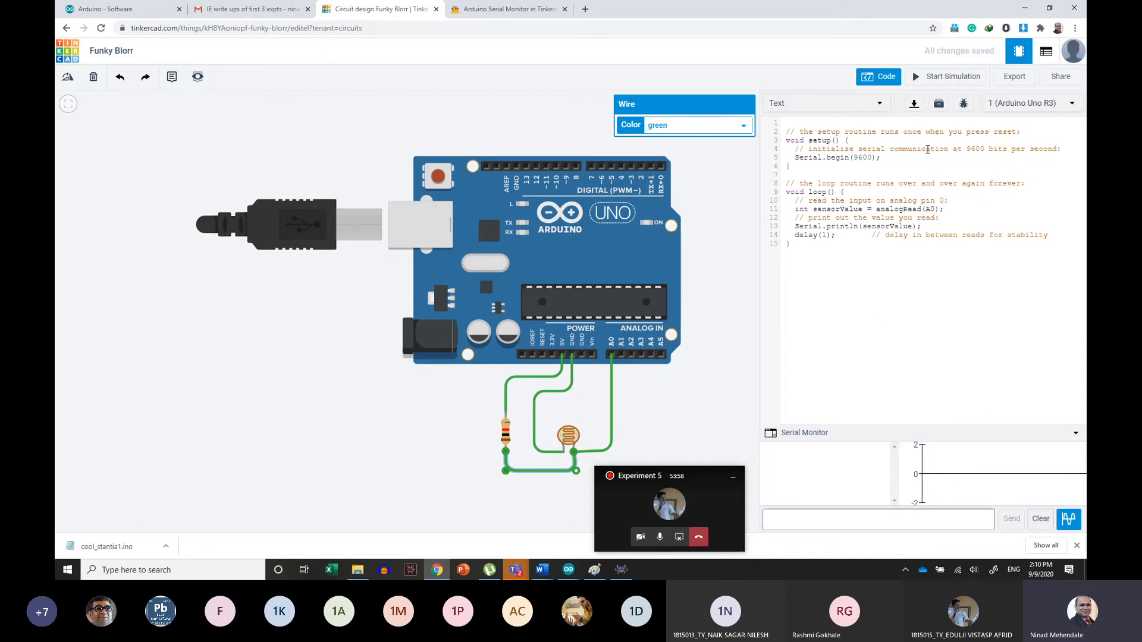
# Check the resistor, select the photoresistor, start the simulation and vary the light level, ending at about mid-range
pyautogui.click(505, 430)
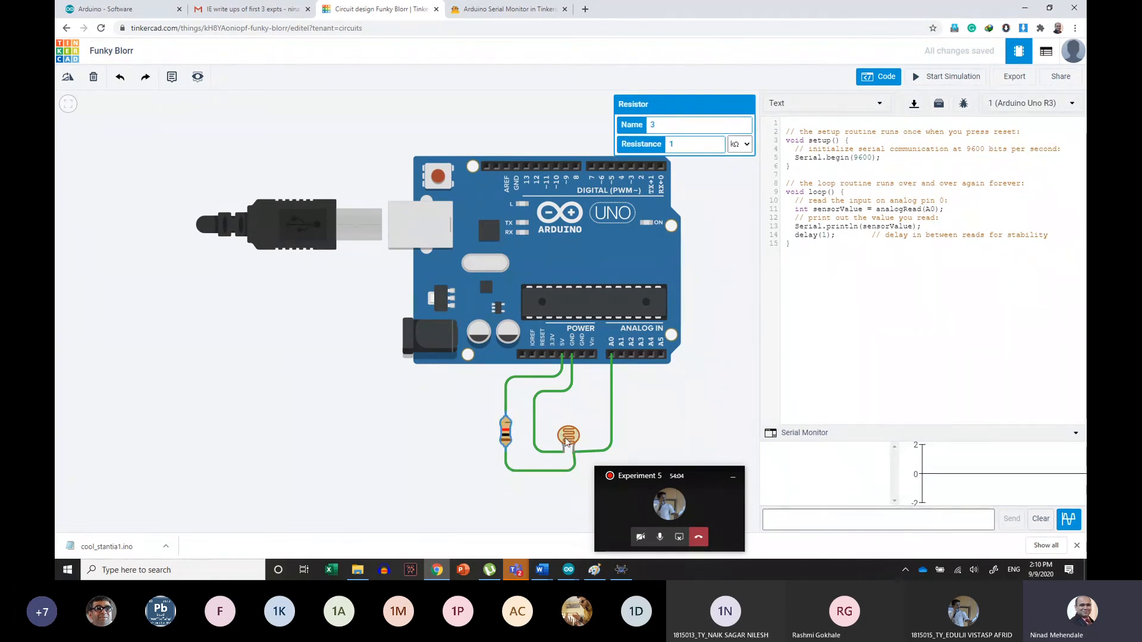
pyautogui.click(574, 437)
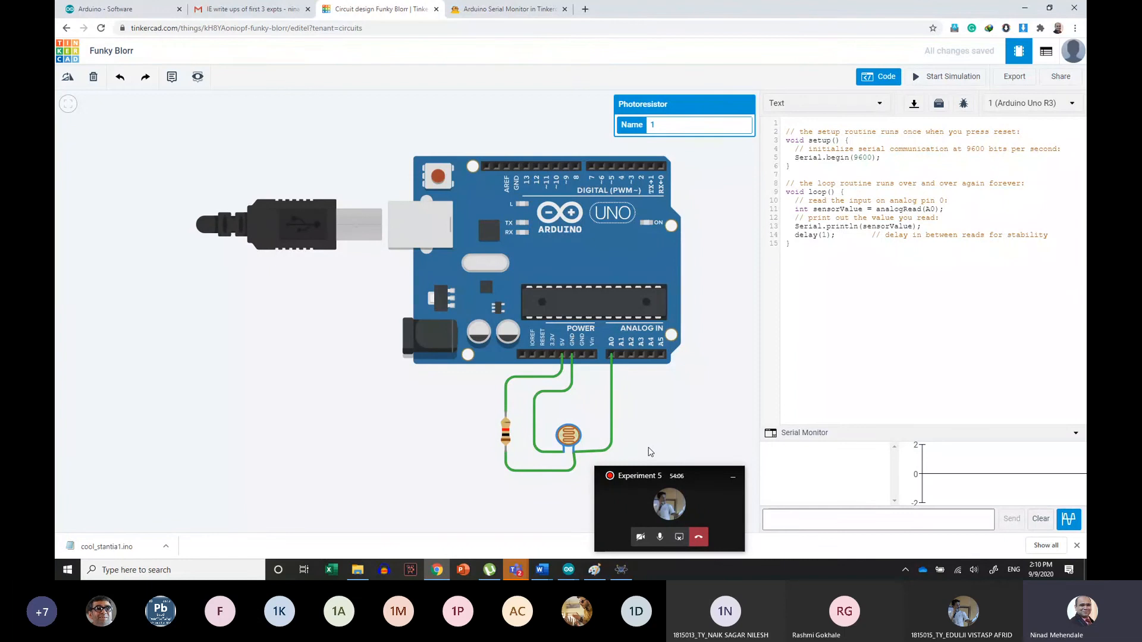
pyautogui.click(958, 82)
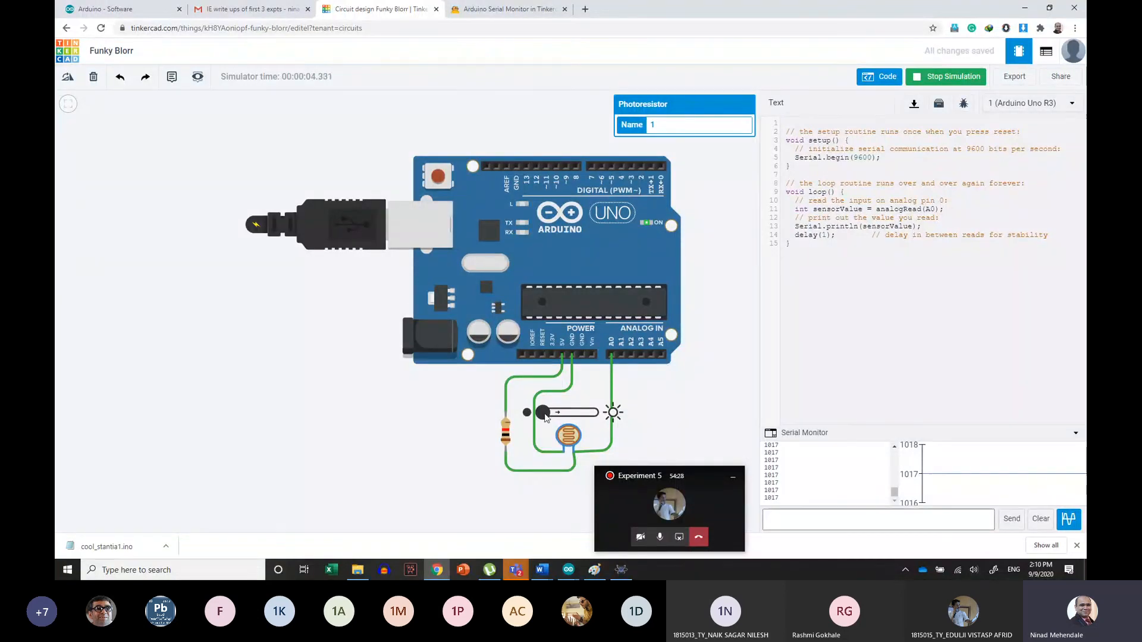
pyautogui.moveTo(545, 416); pyautogui.dragTo(570, 416)
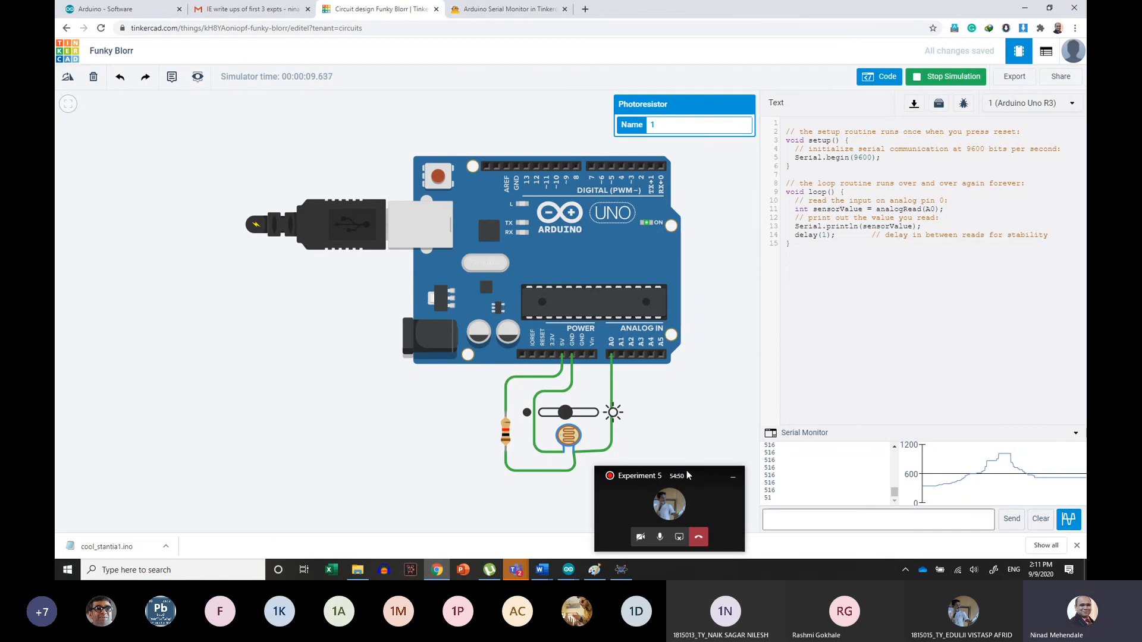
pyautogui.click(681, 537)
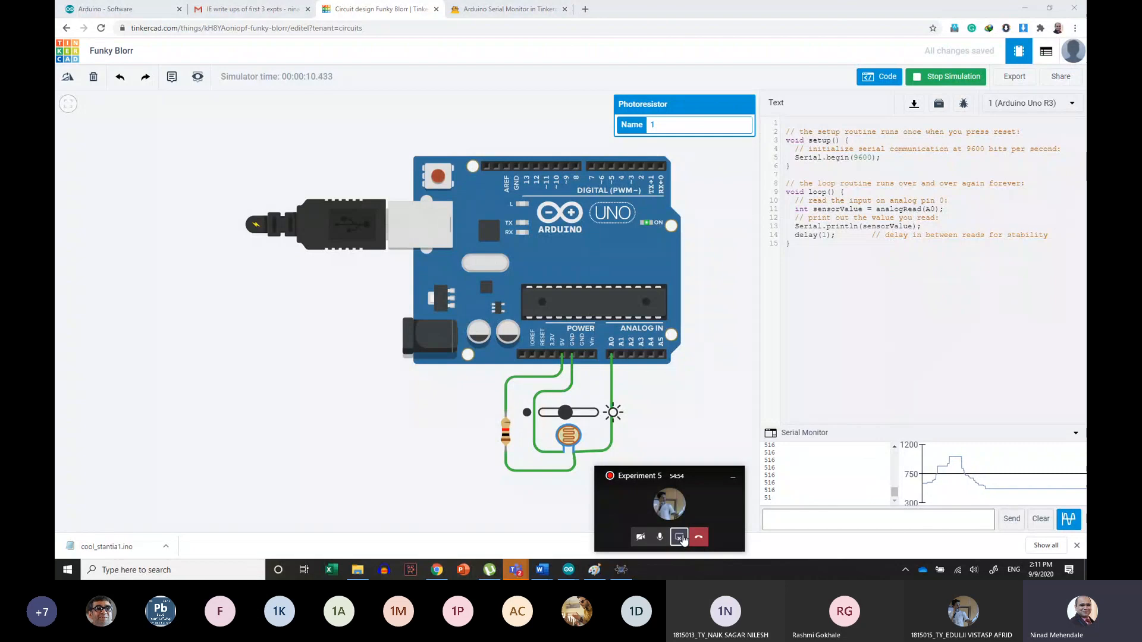